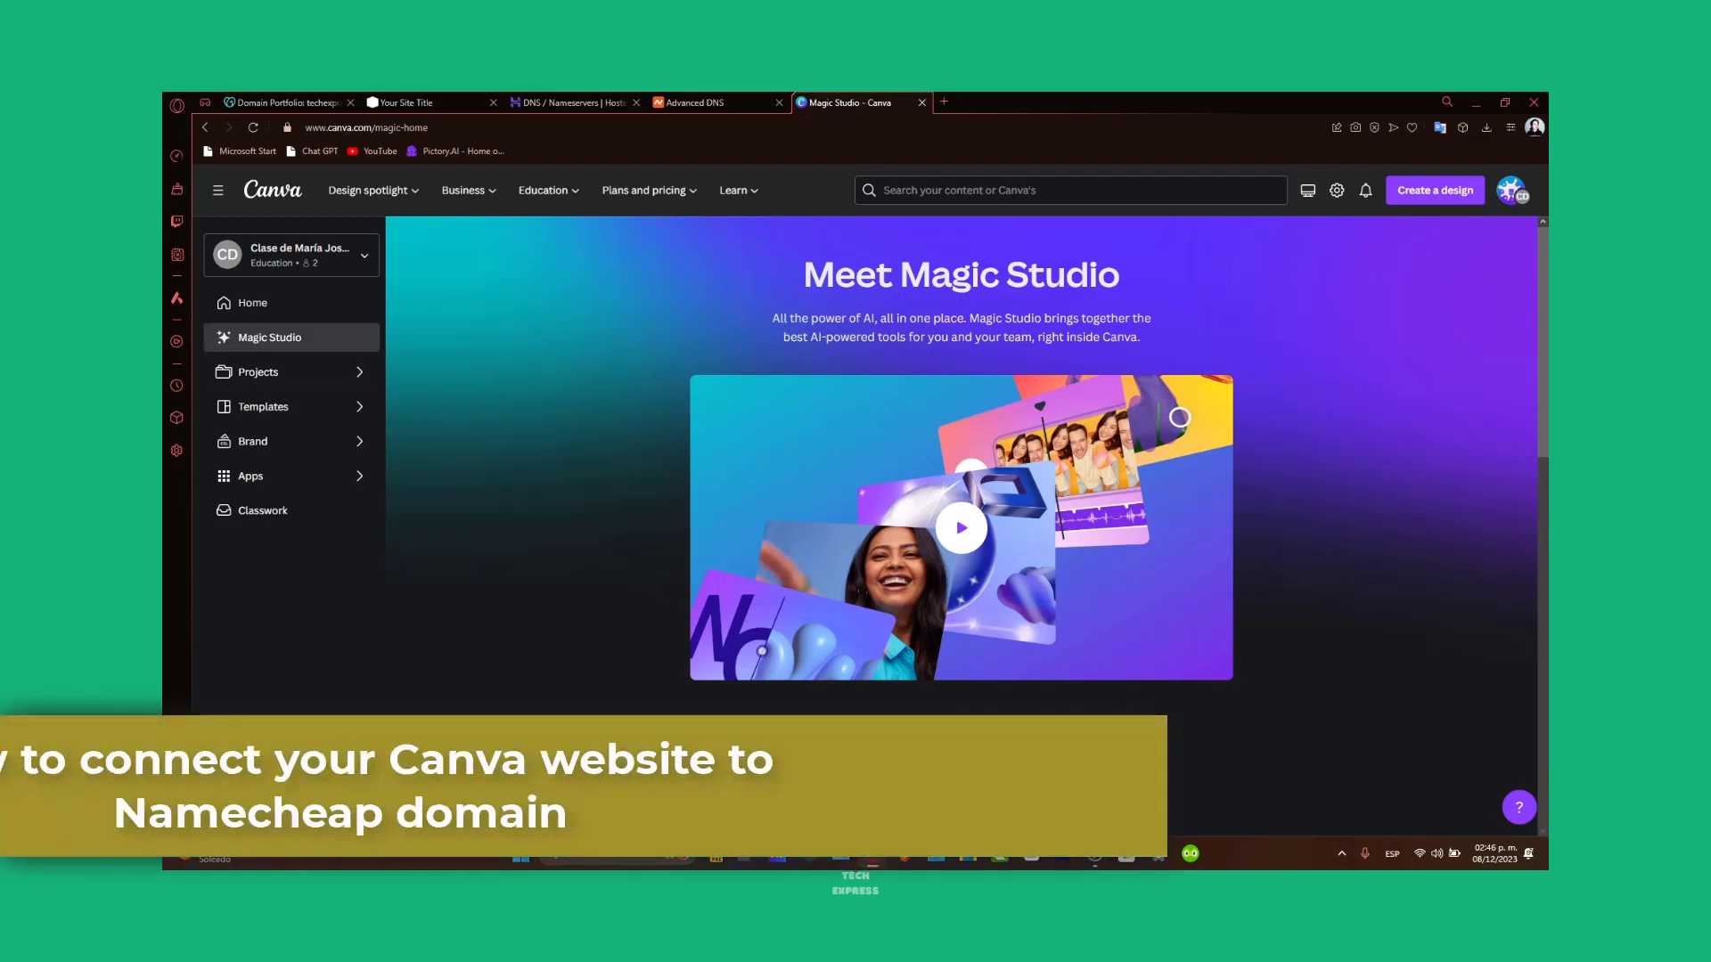
Step: Return to the Namecheap tab showing the domain's Advanced DNS page
scroll(870, 692, down, 1)
scroll(961, 446, down, 5)
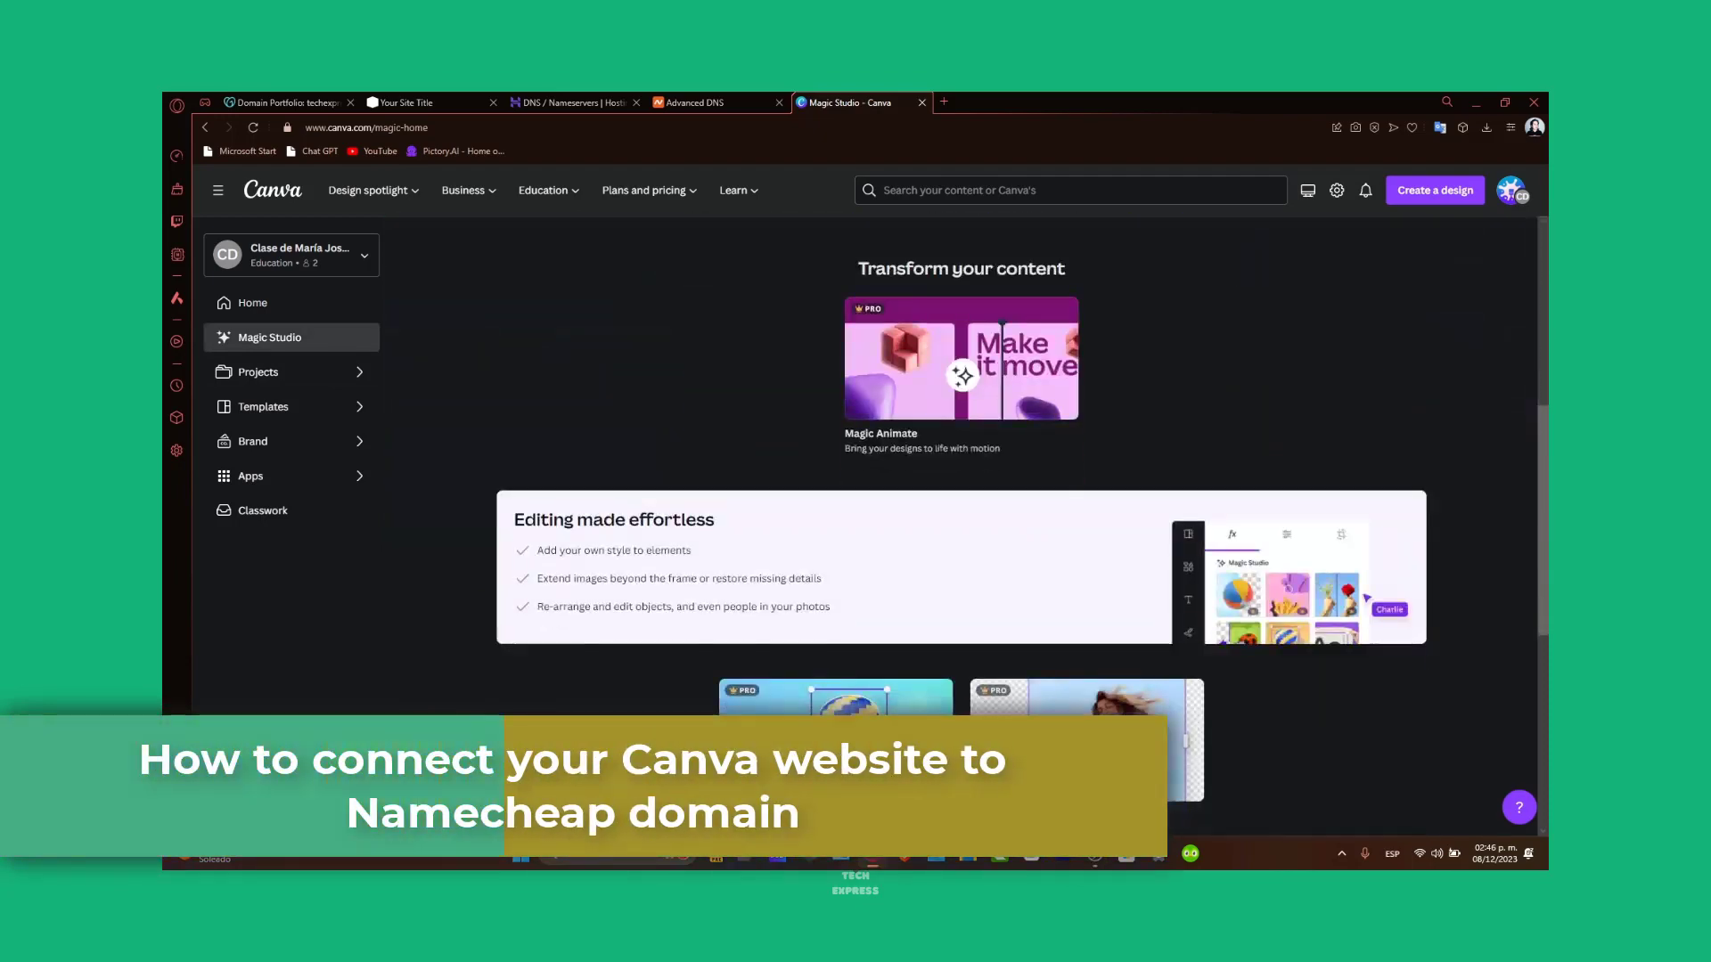
scroll(872, 537, down, 3)
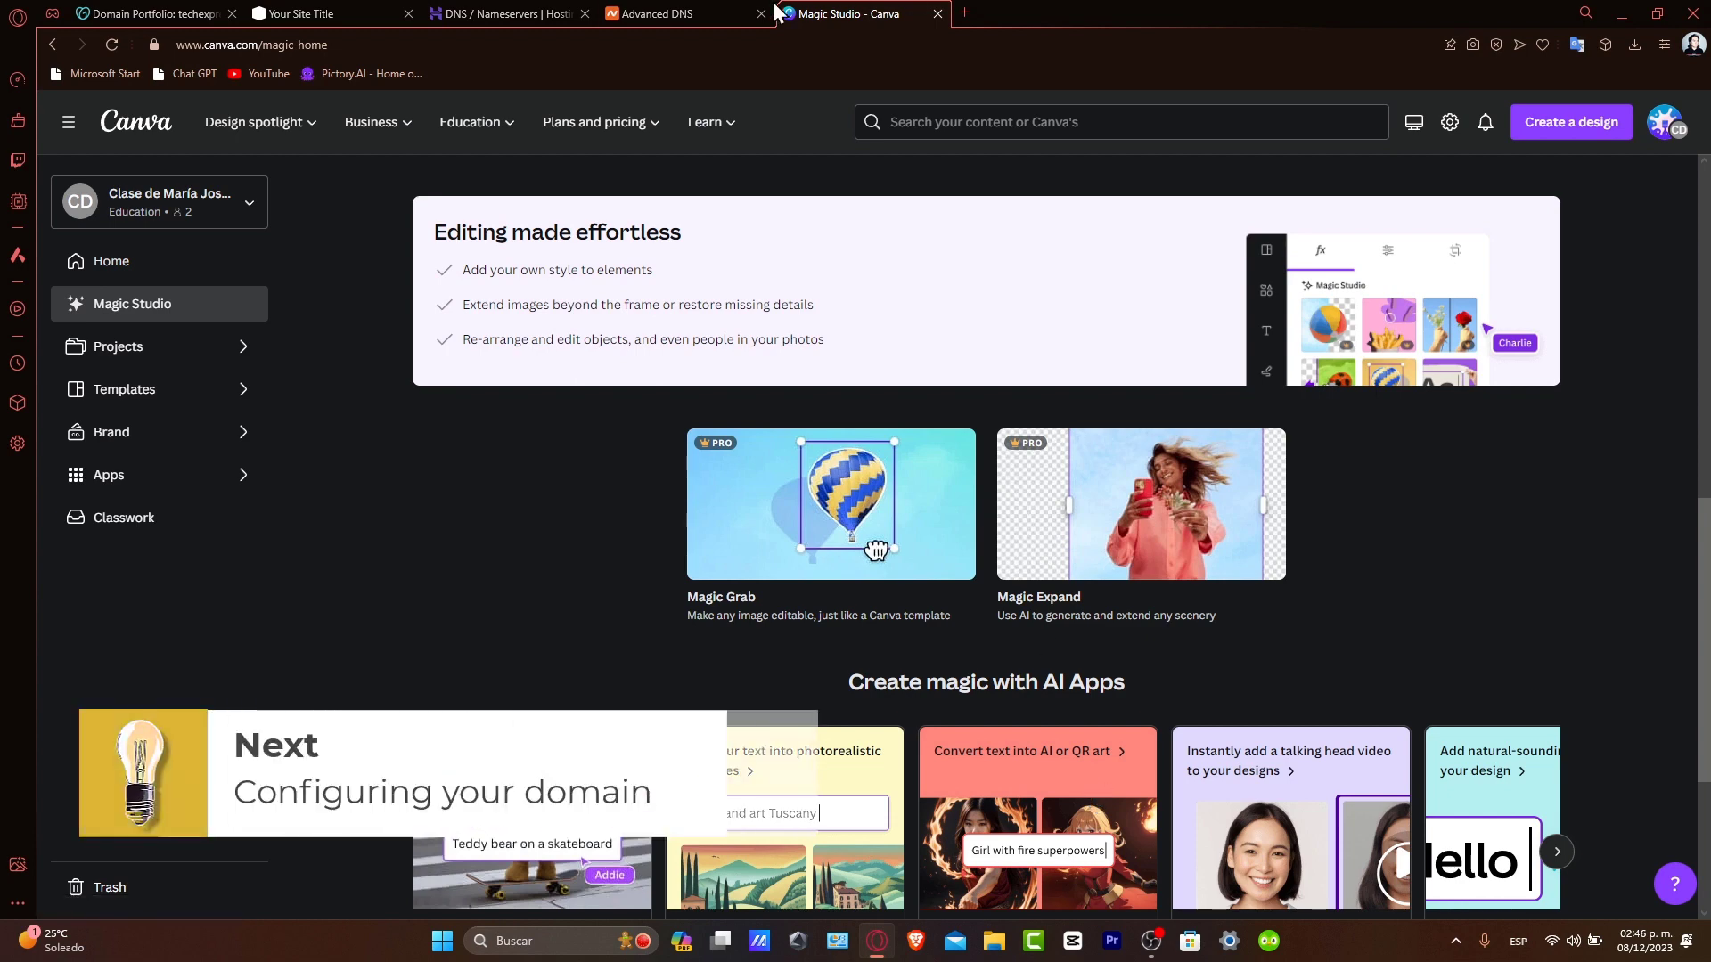
click(682, 13)
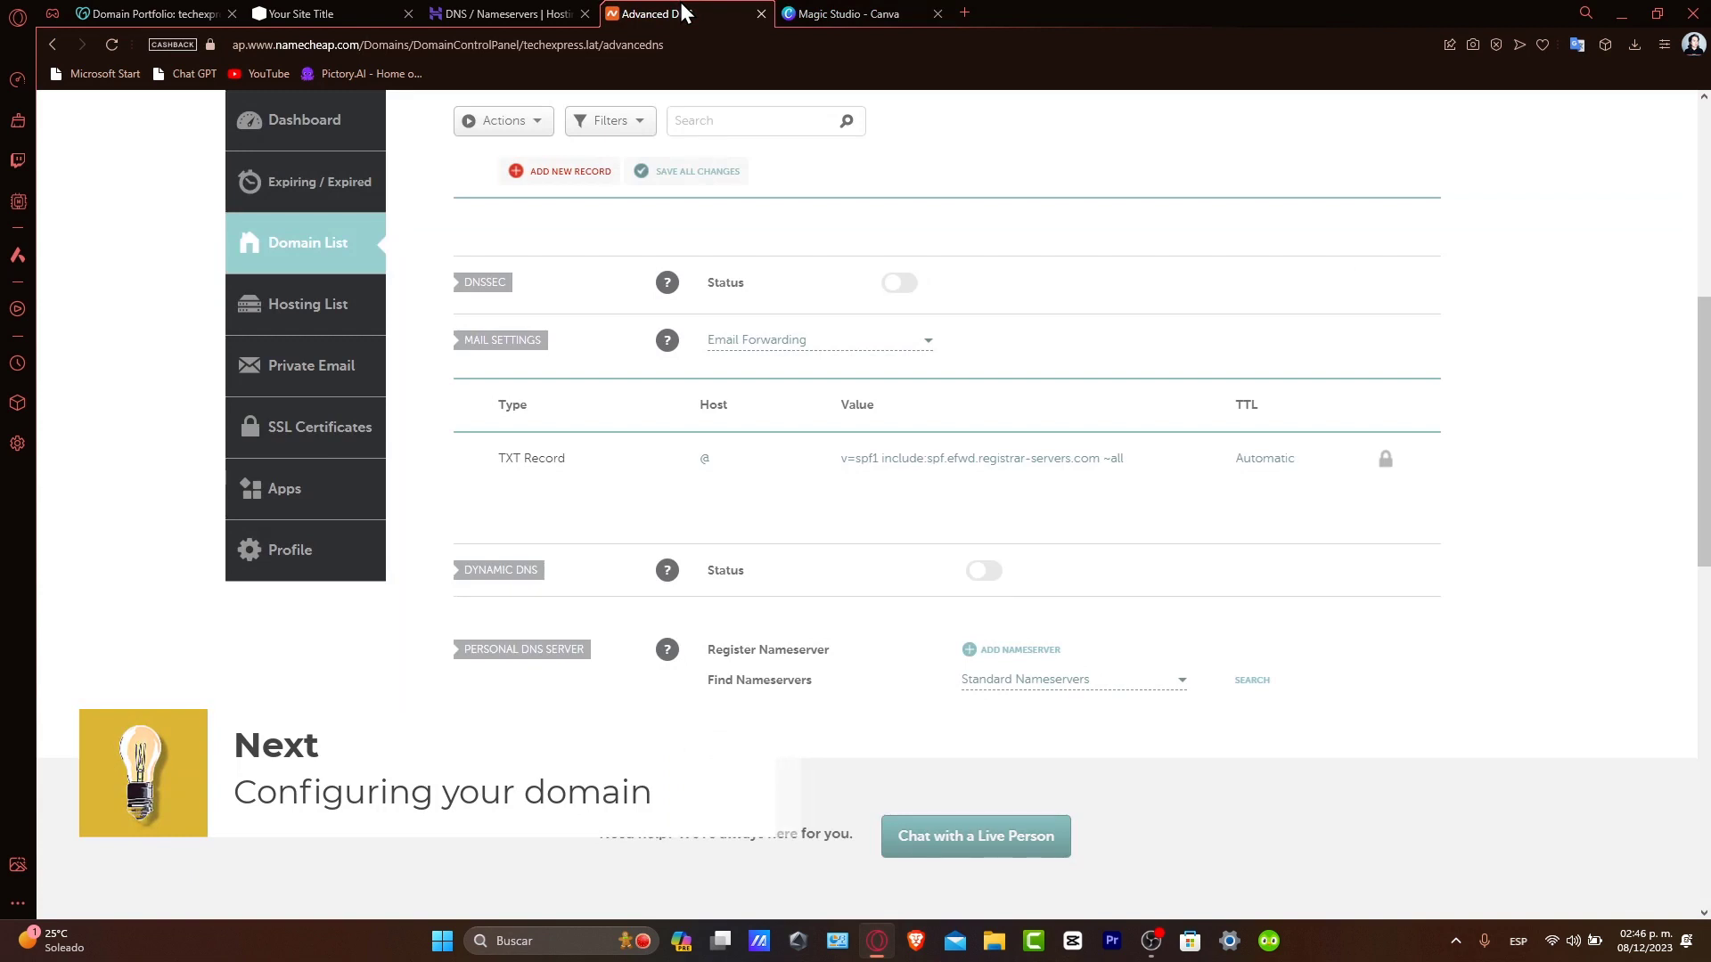
Step: From the Namecheap dashboard, open the Manage page for techexpress.lat
scroll(793, 356, up, 5)
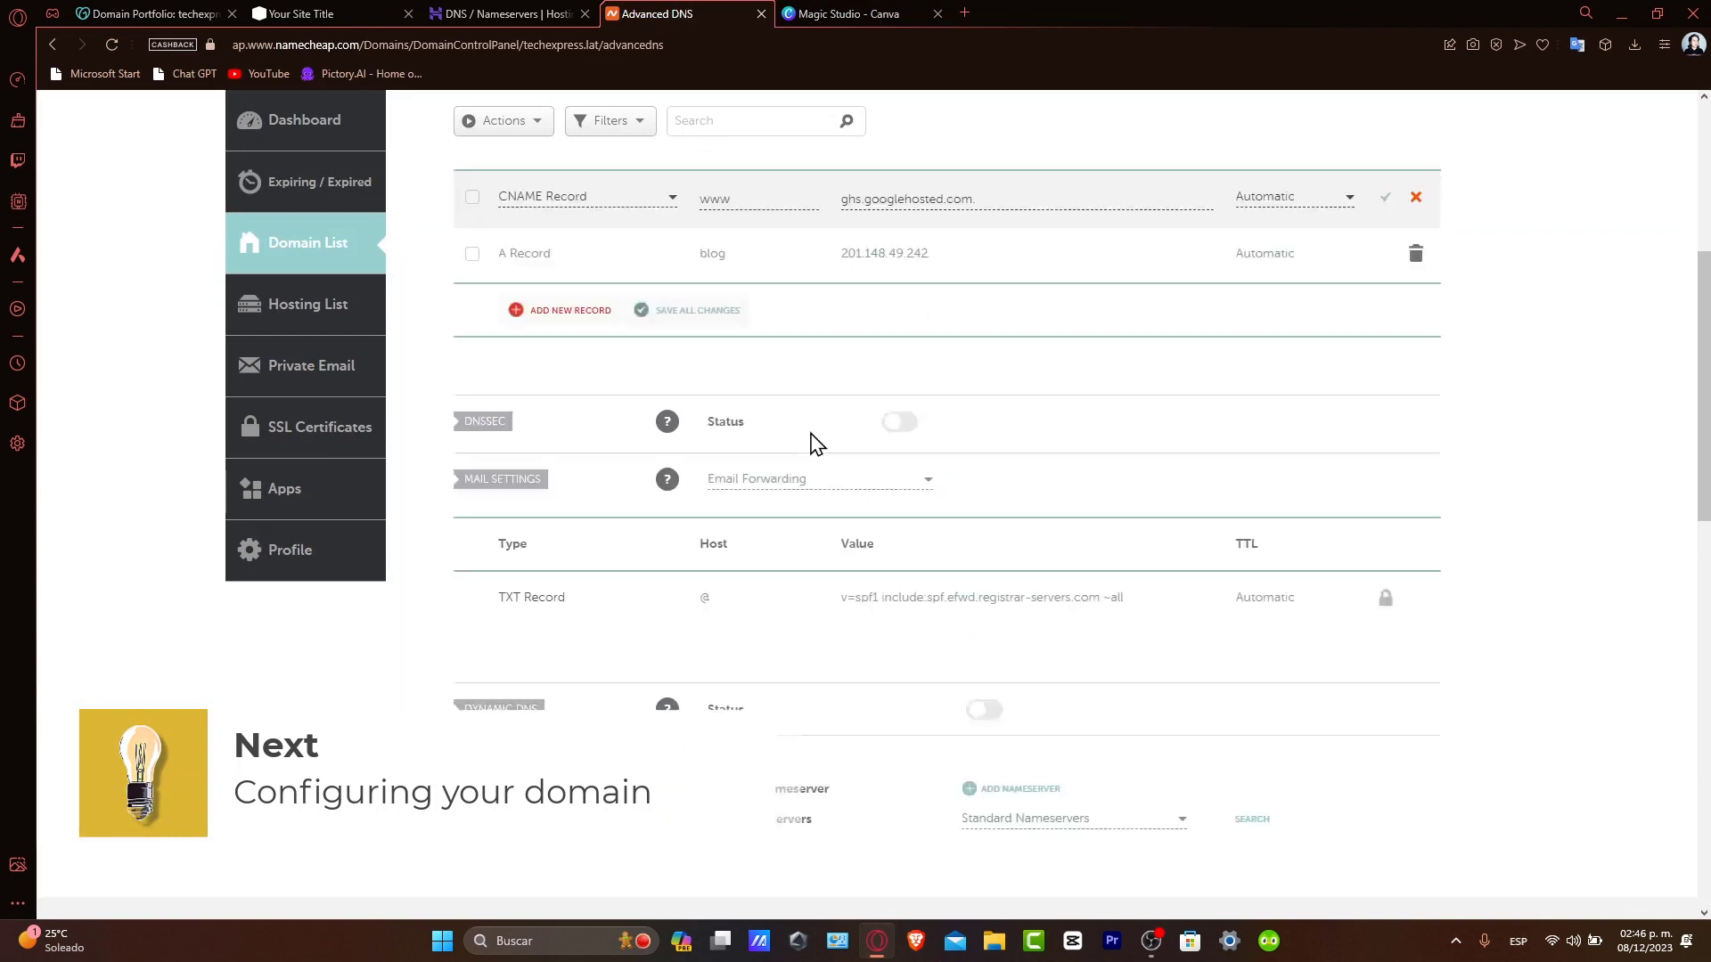
click(346, 245)
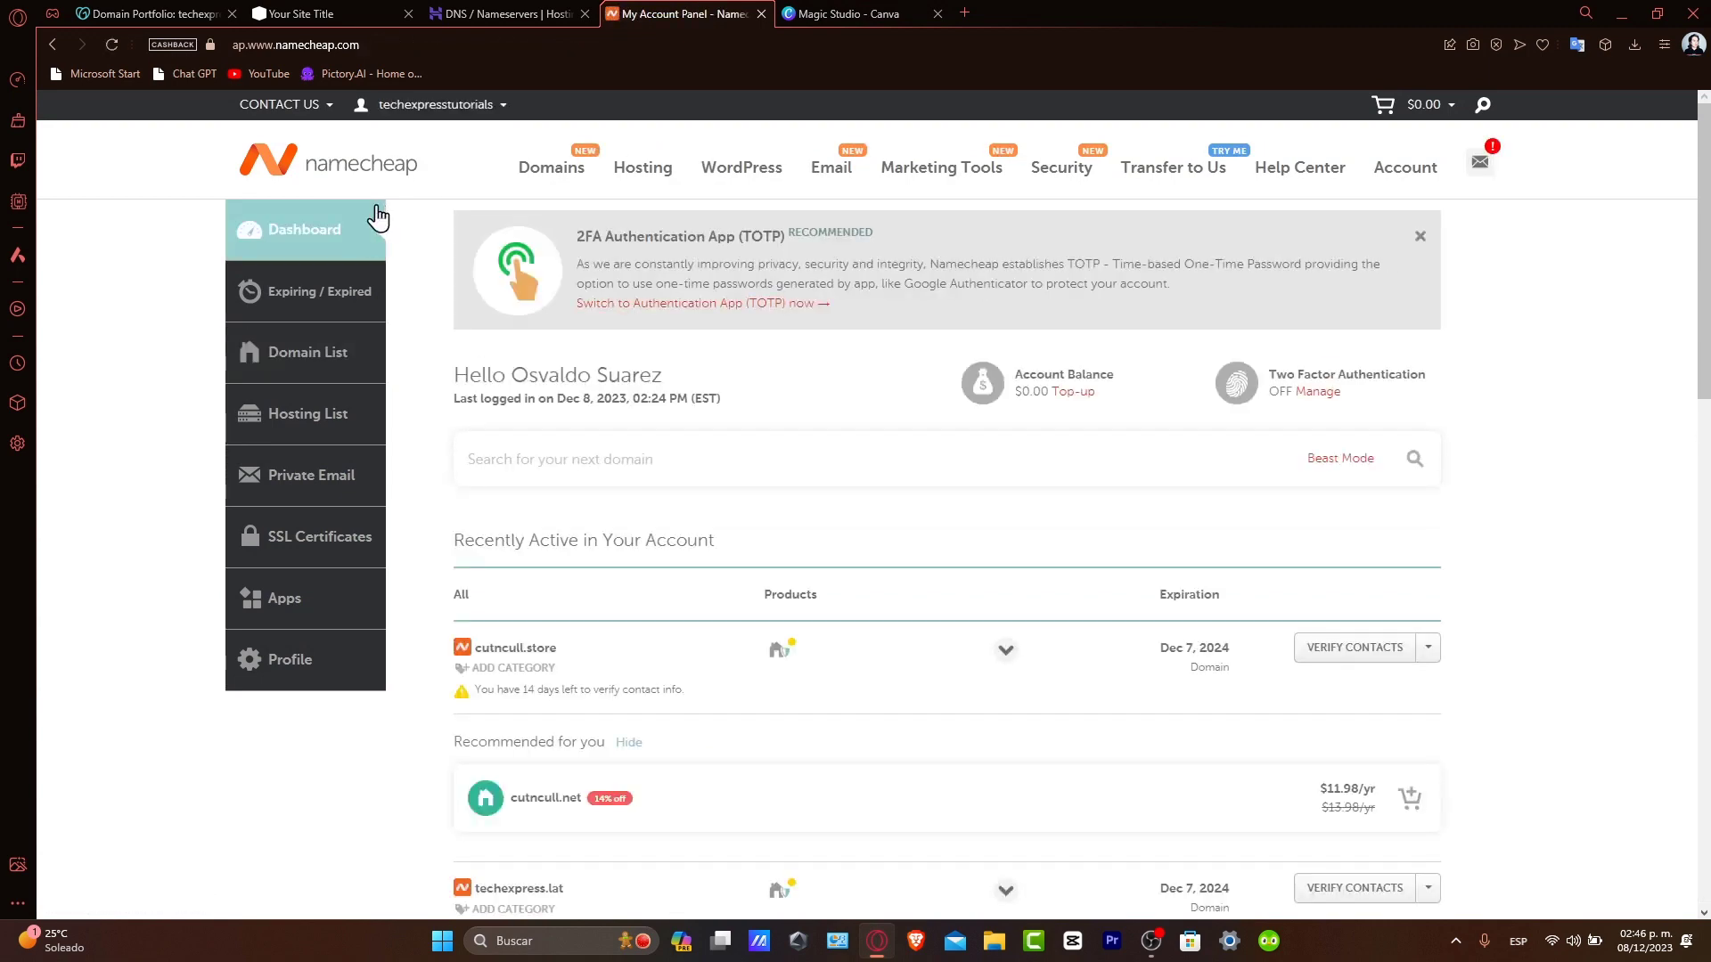
scroll(756, 523, down, 3)
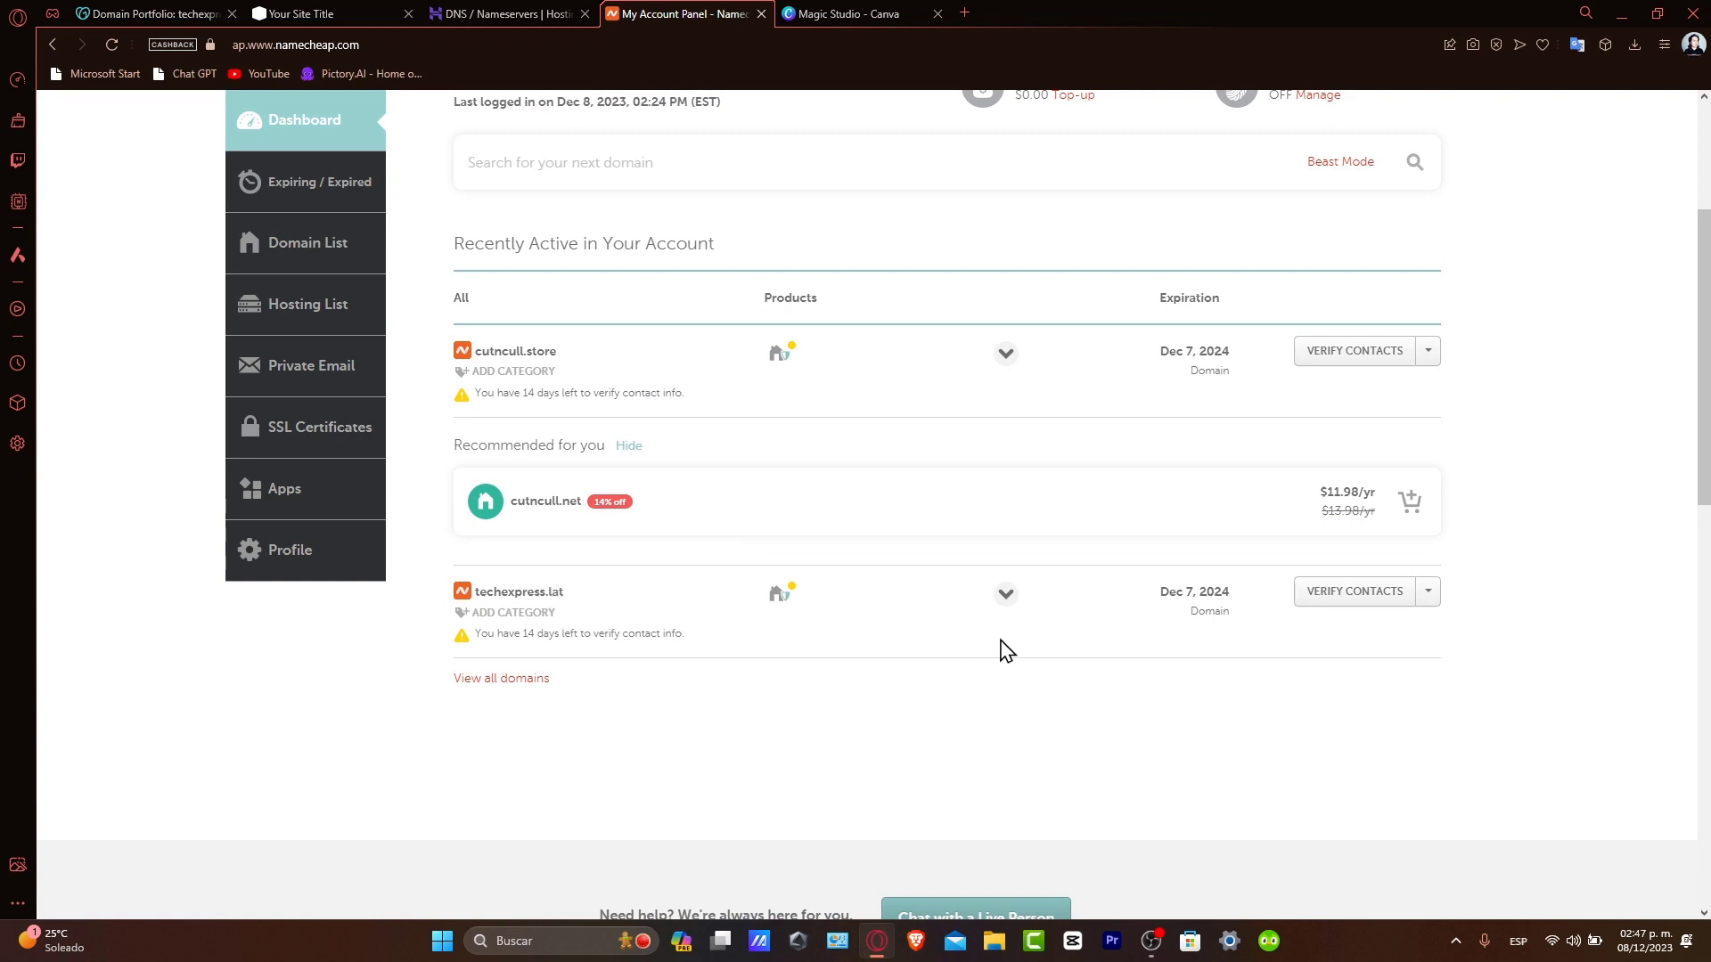
click(1427, 593)
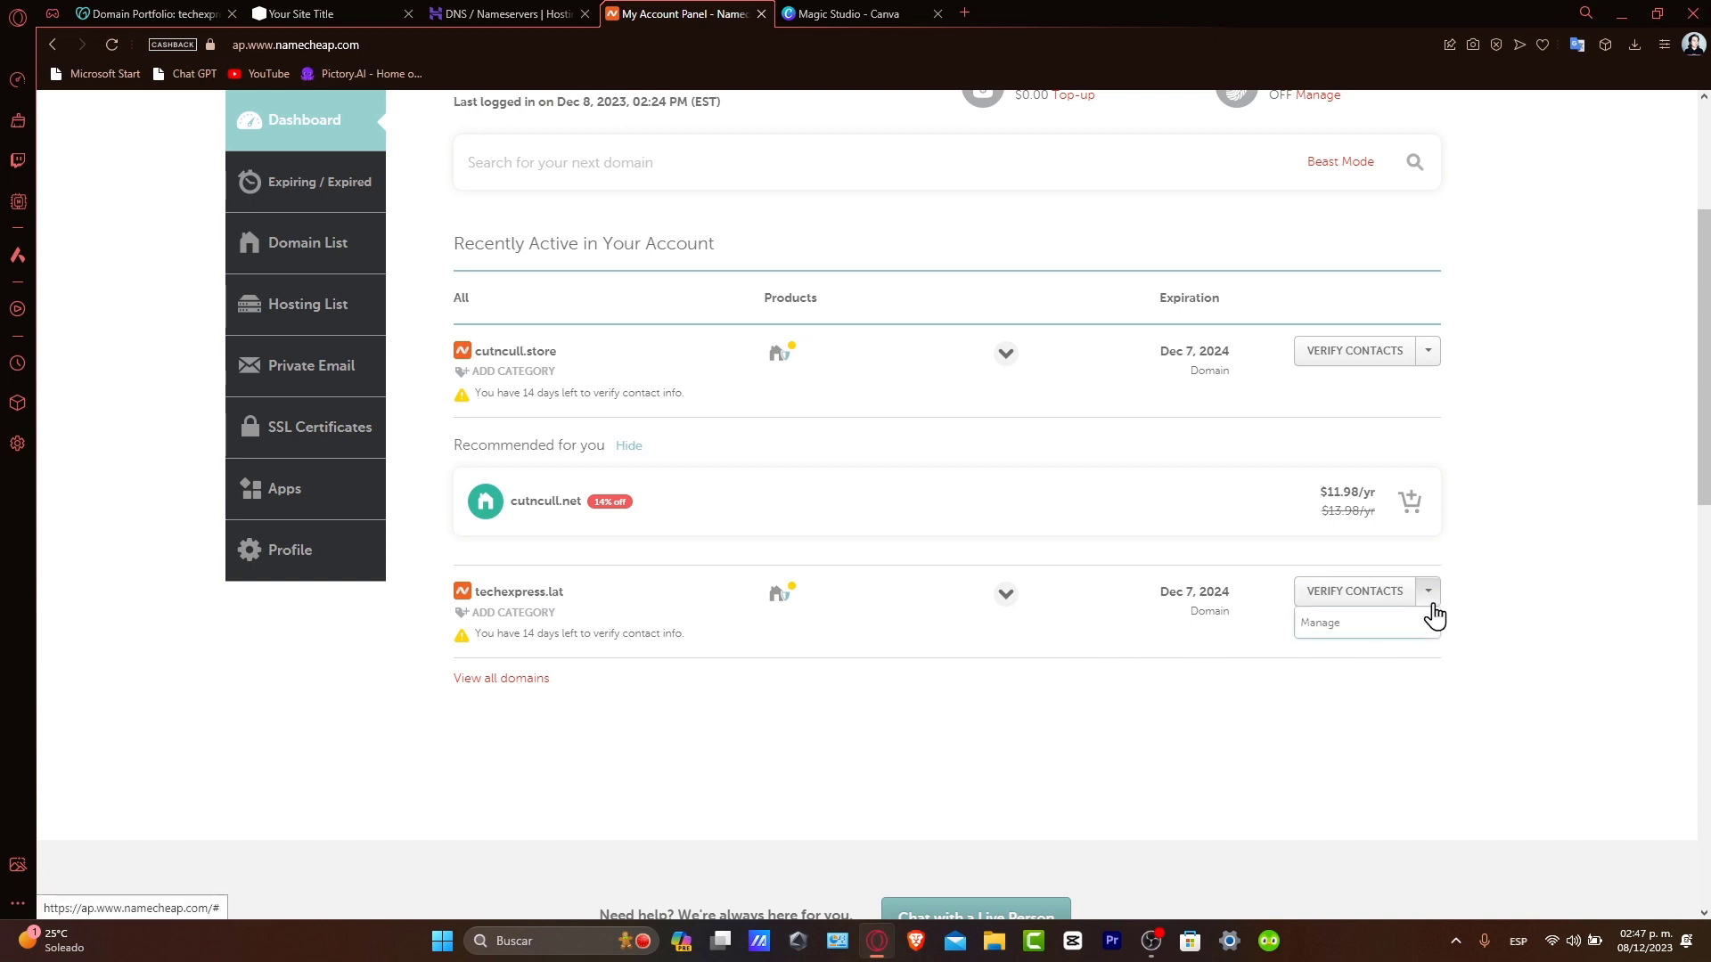
click(1409, 628)
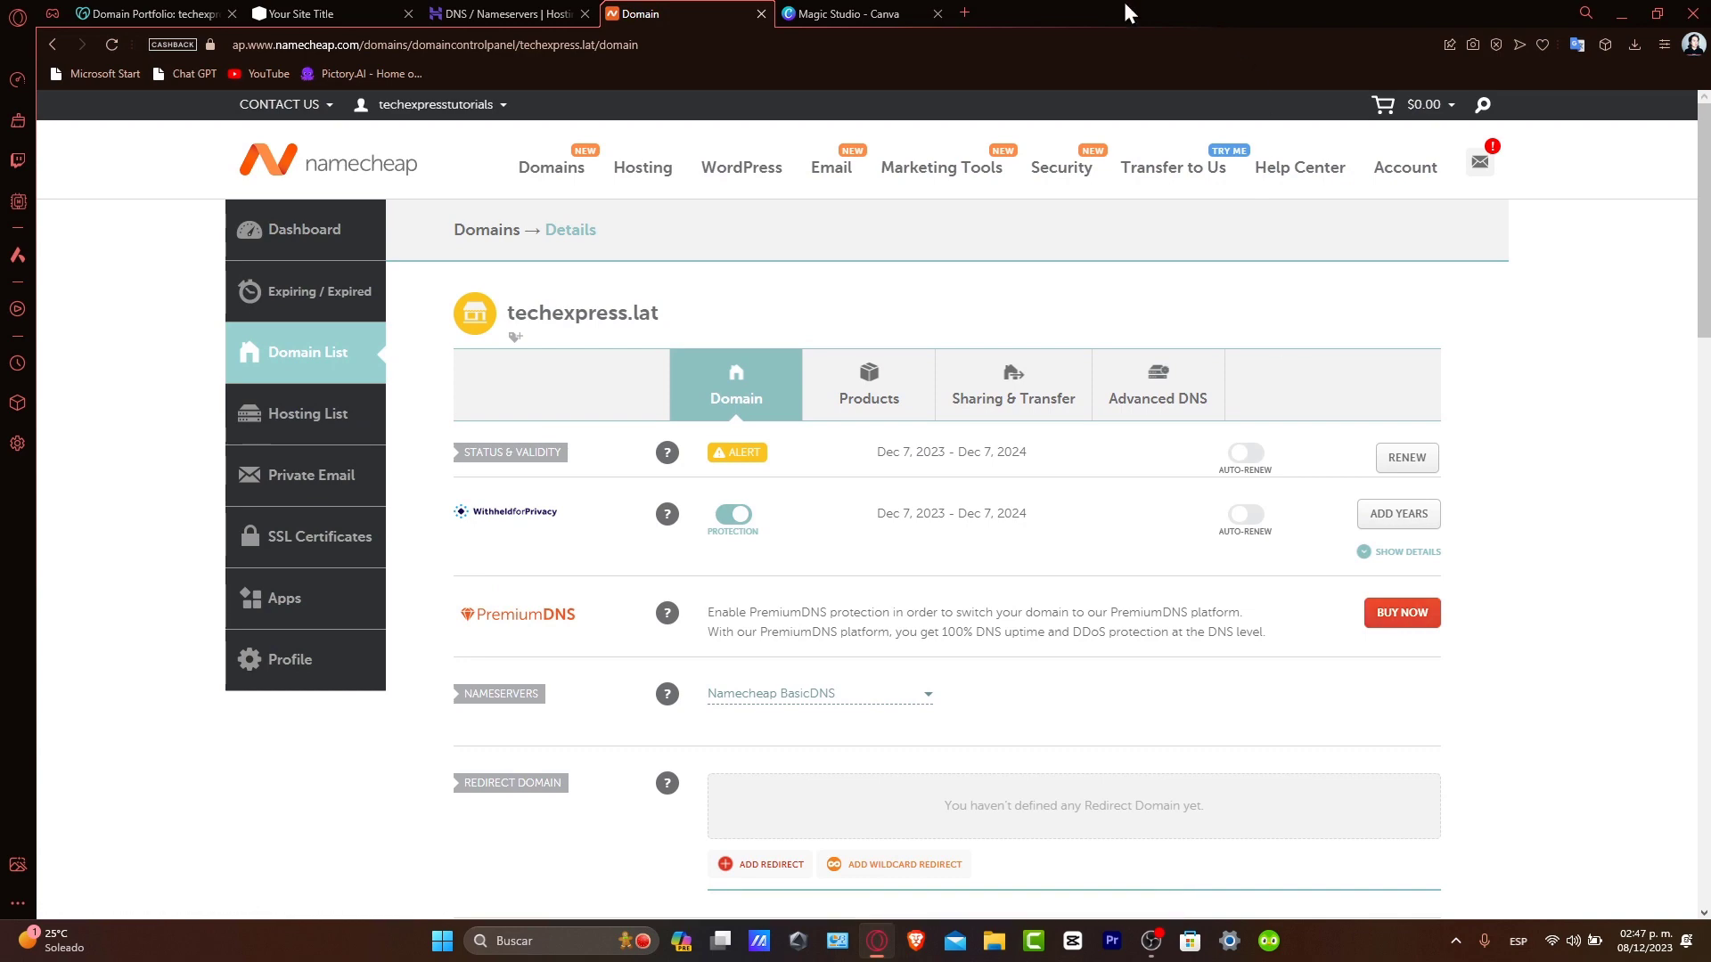
Step: Back in Canva's Publish to the web panel, keep 'With navigation' as the site navigation style
click(889, 13)
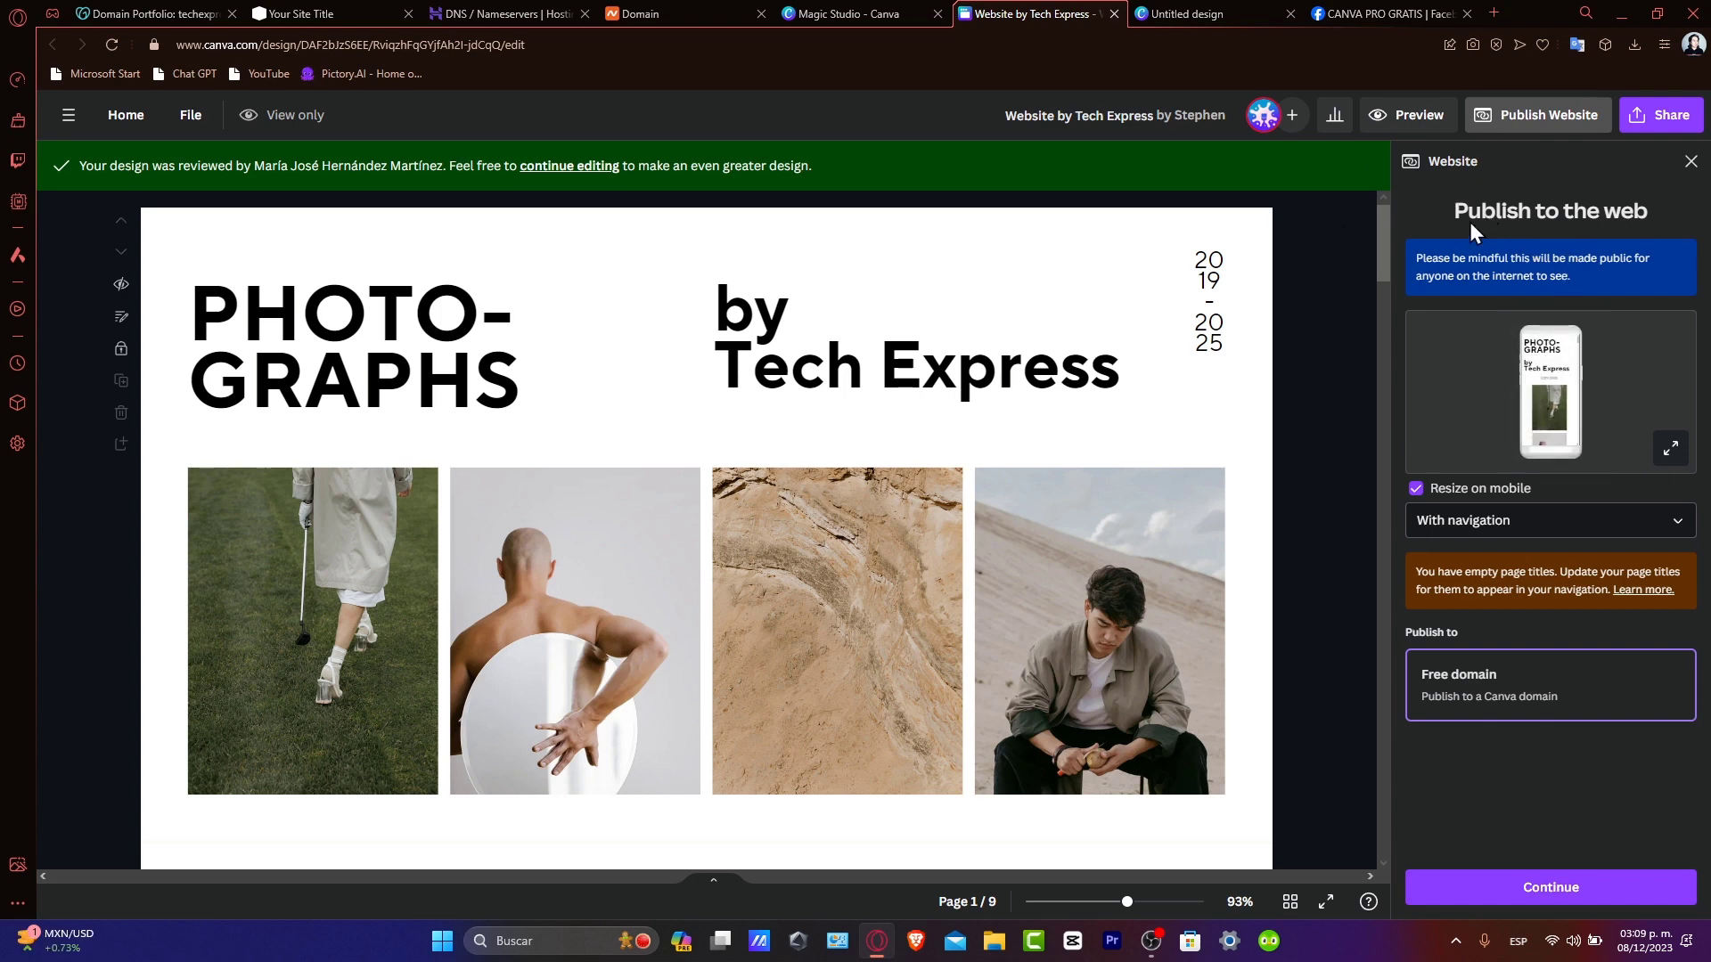
click(1515, 521)
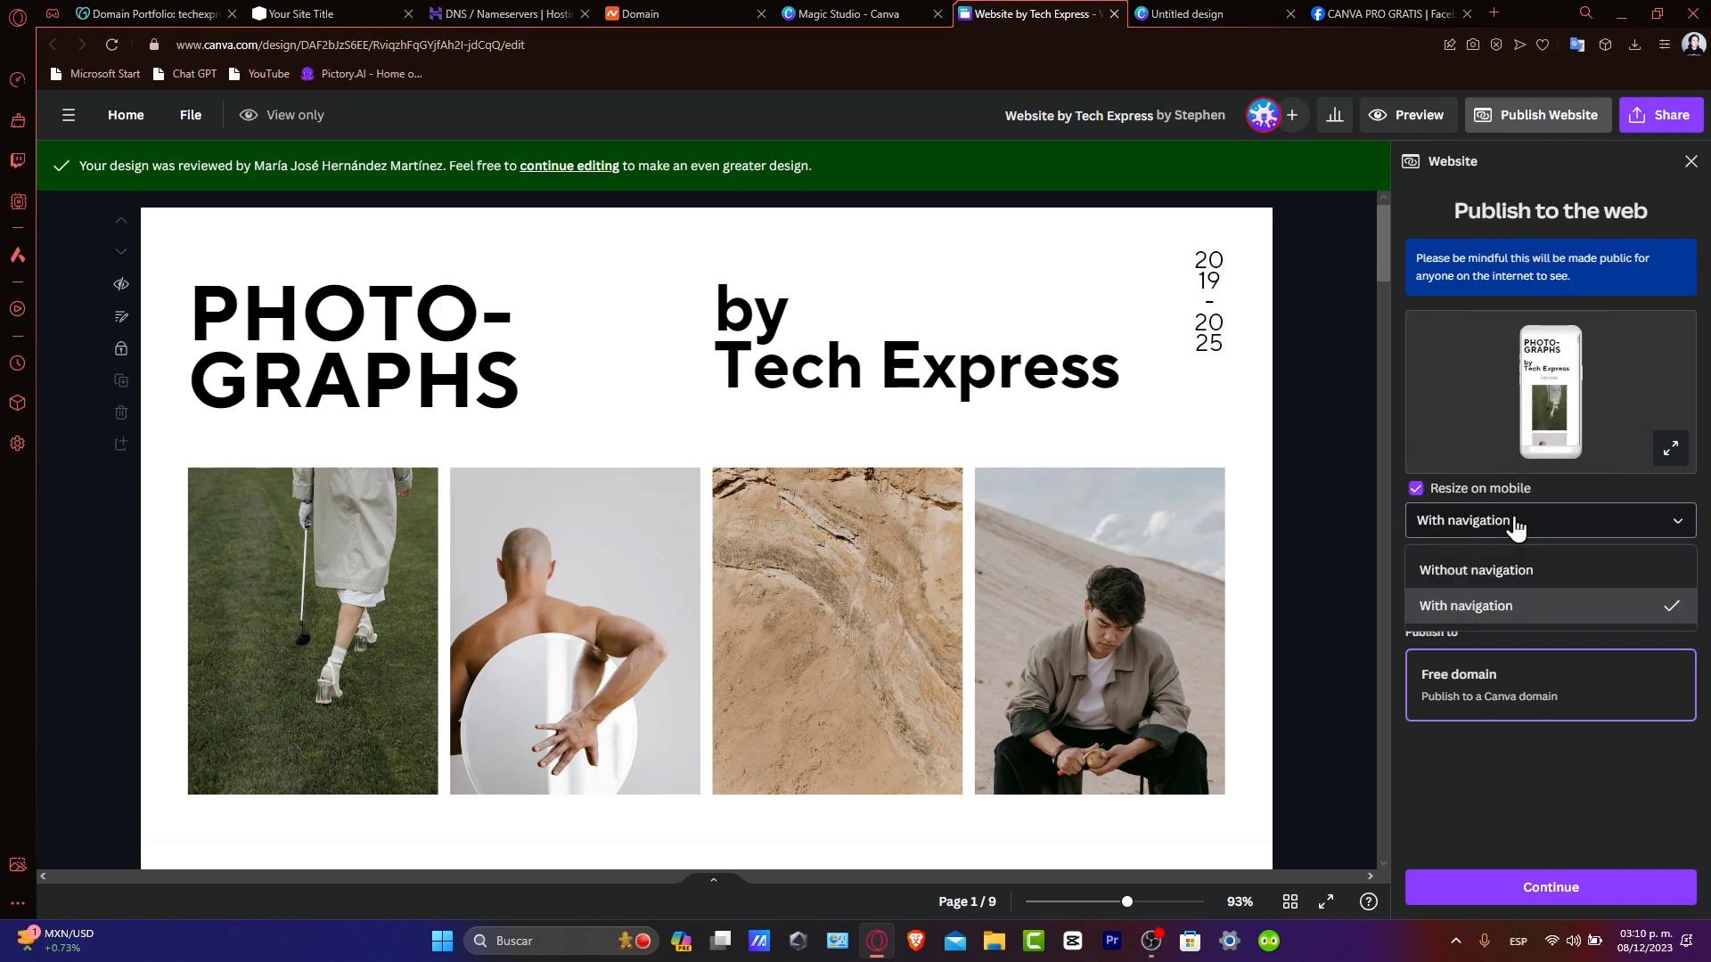
click(1509, 736)
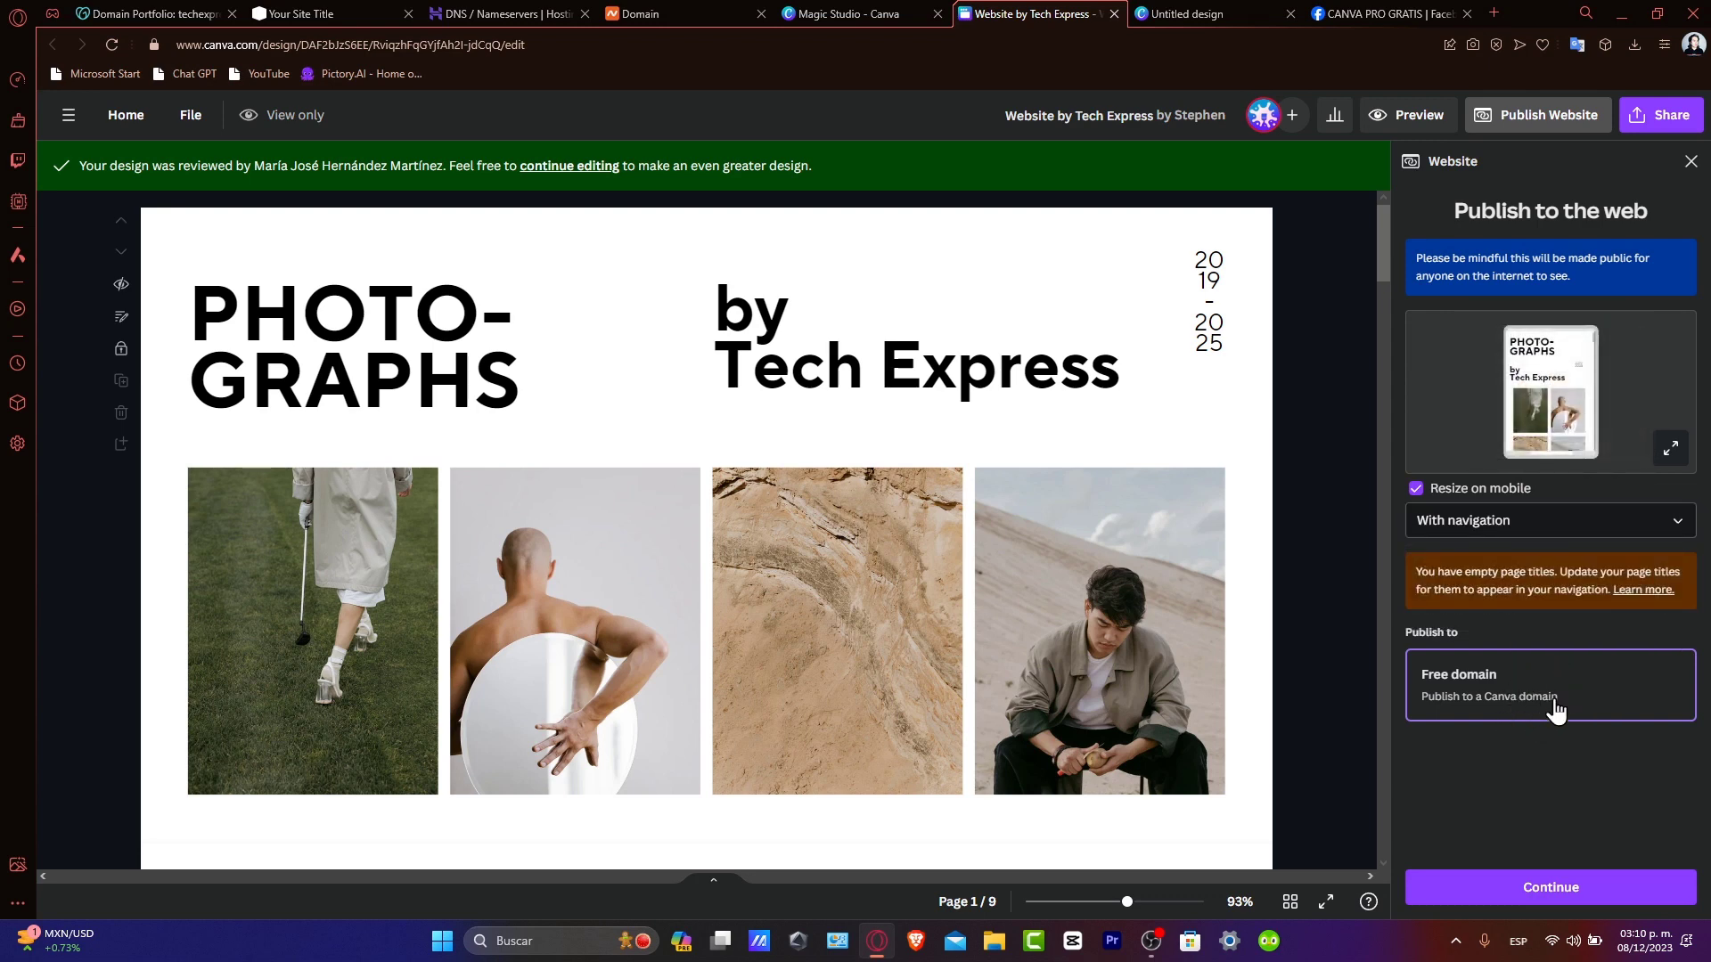
Step: Enter the subdomain photiotechxpress, removing the invalid dot, and confirm it
click(1583, 889)
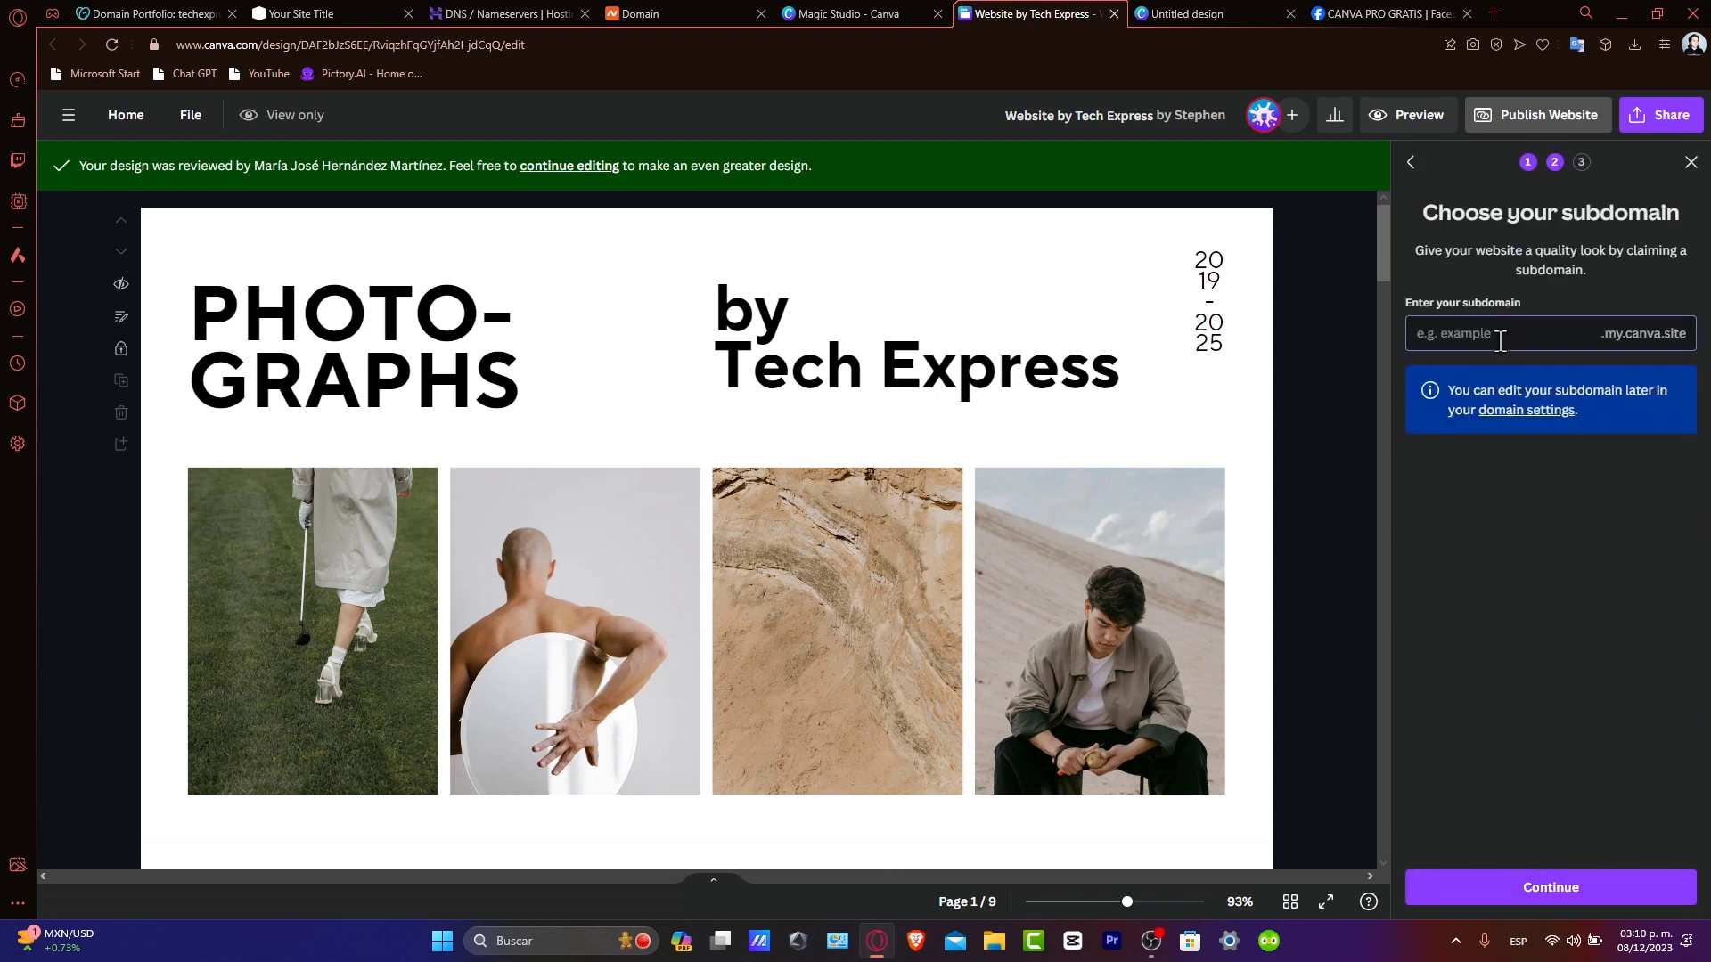
text(photio.techxpress)
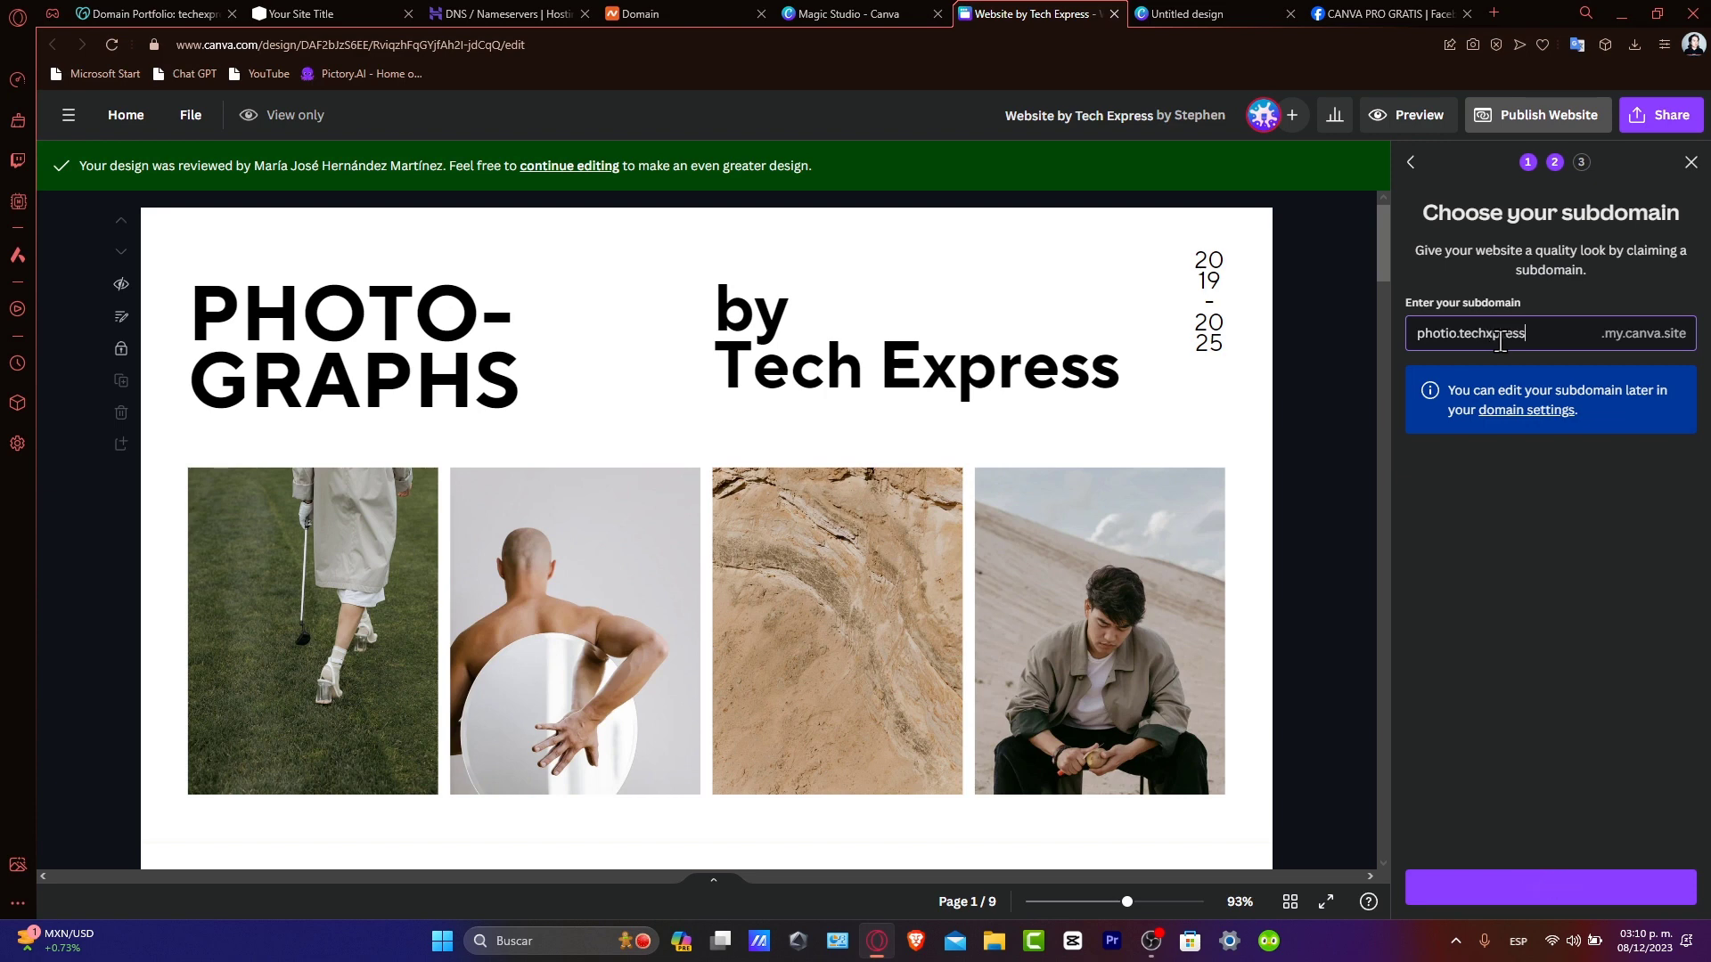
click(1537, 895)
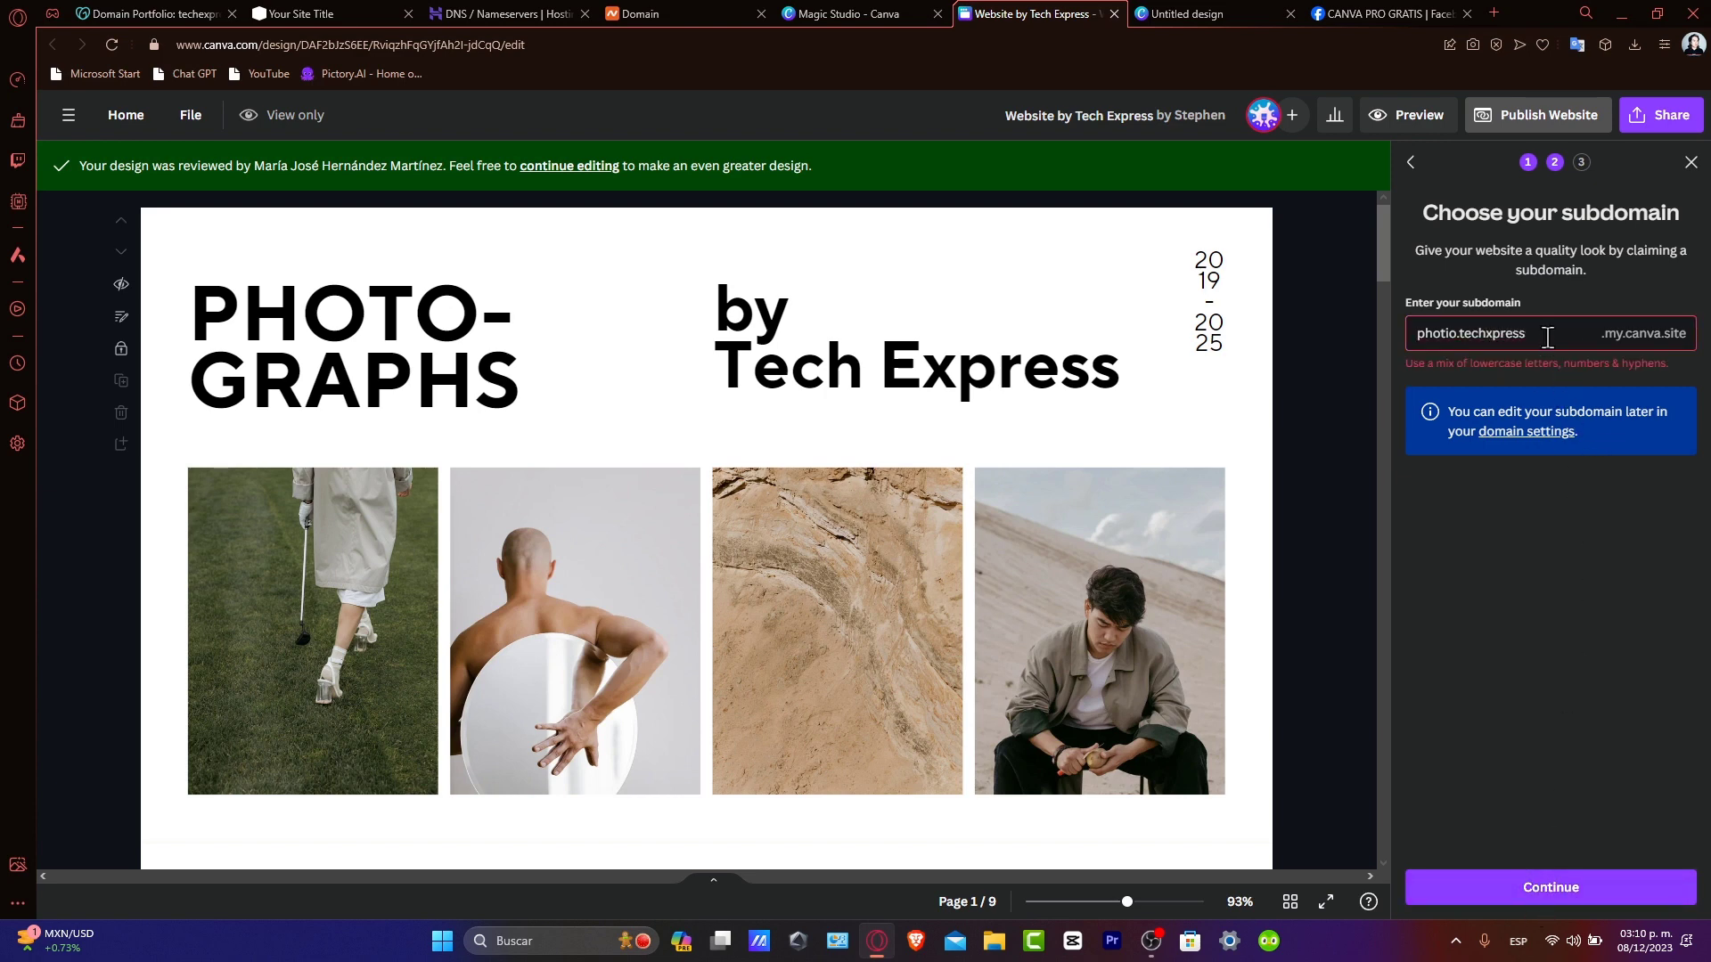
drag(1546, 332, 1447, 330)
click(1459, 327)
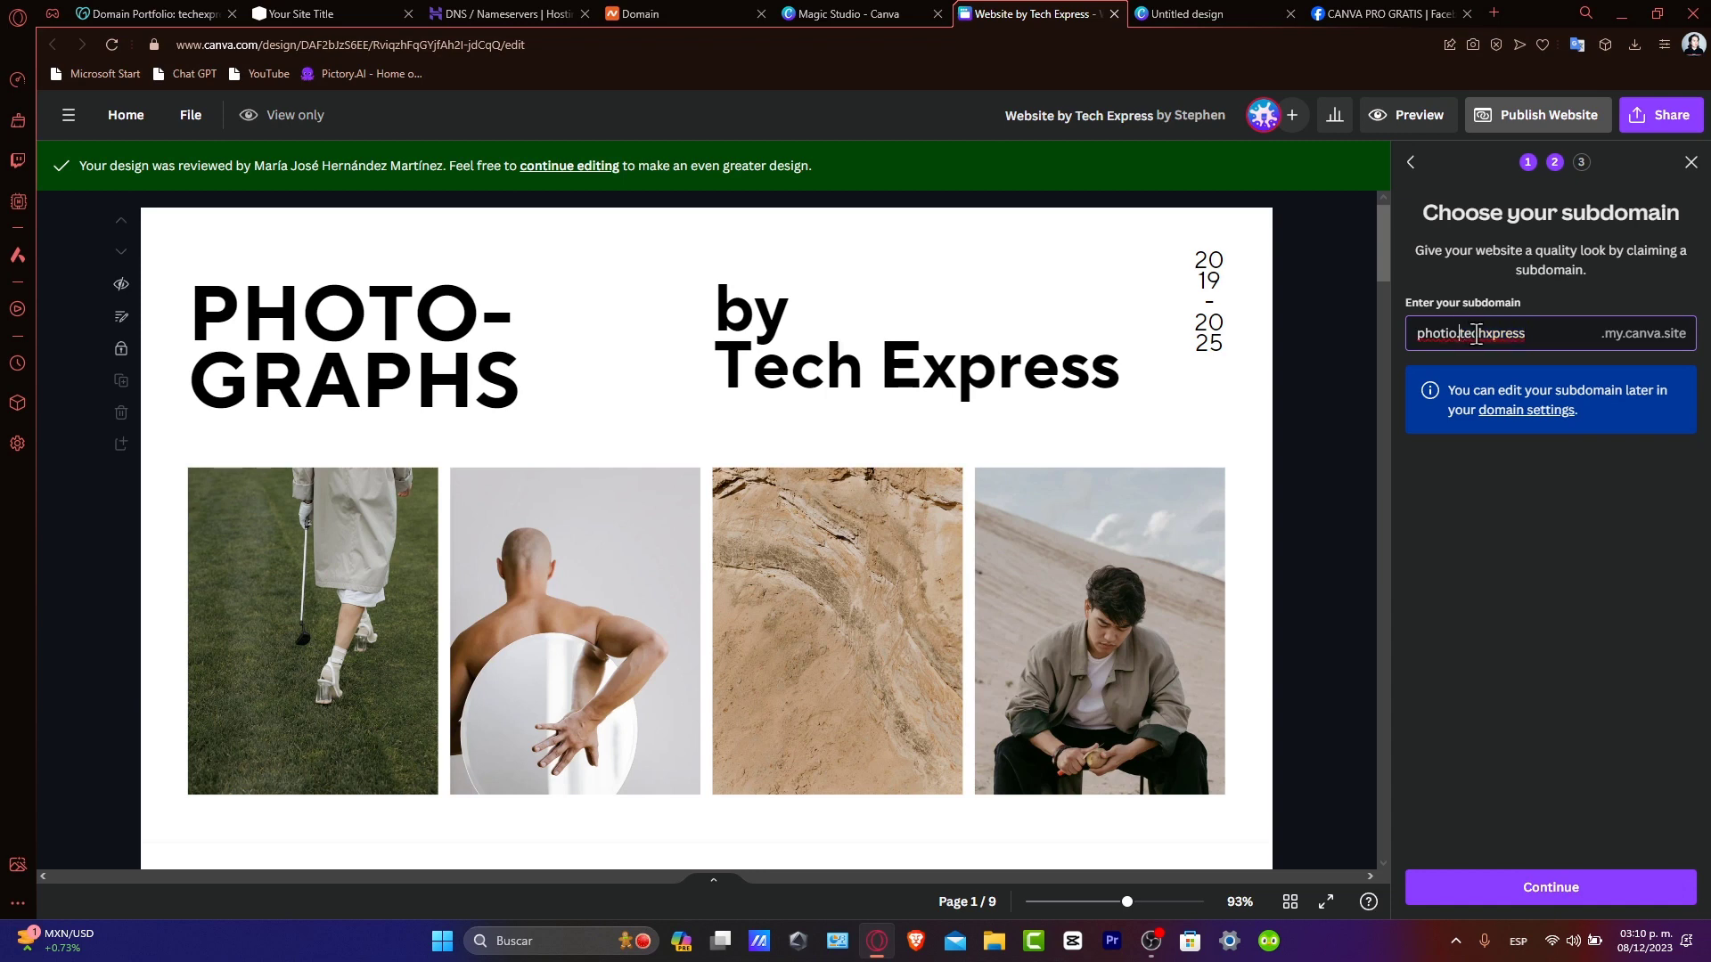
key(BackSpace)
click(1504, 896)
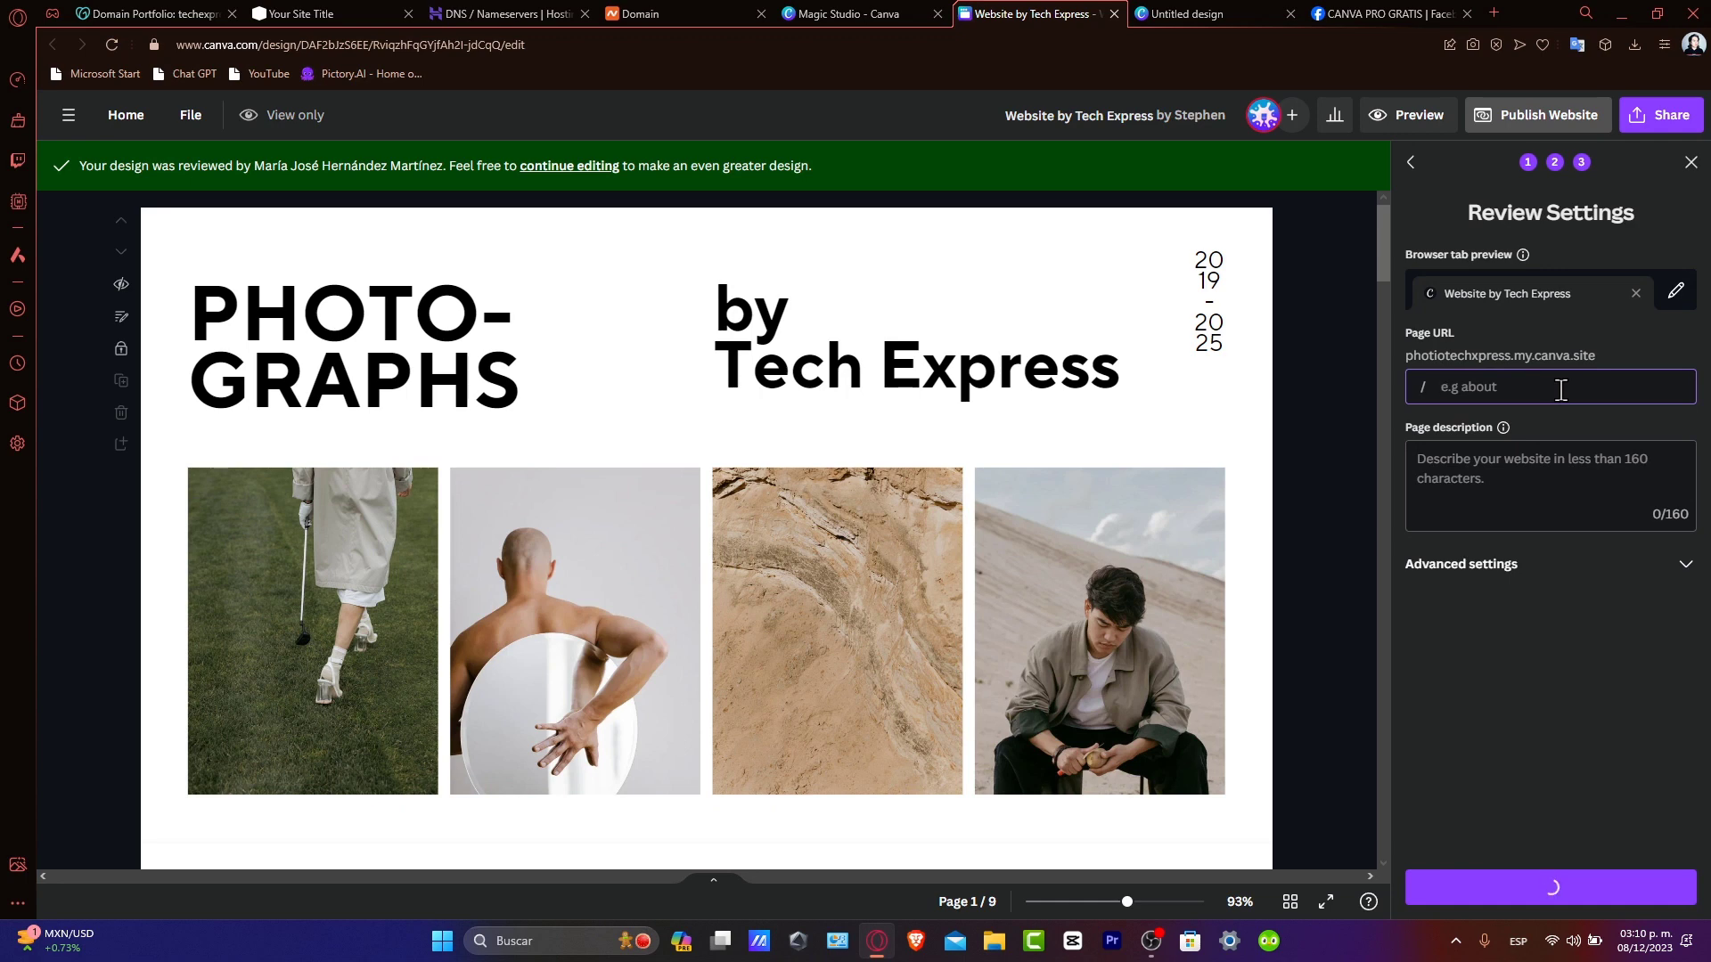
Step: Set the page URL to 'about' and start typing a page description
text(about)
key(Tab)
text(this i)
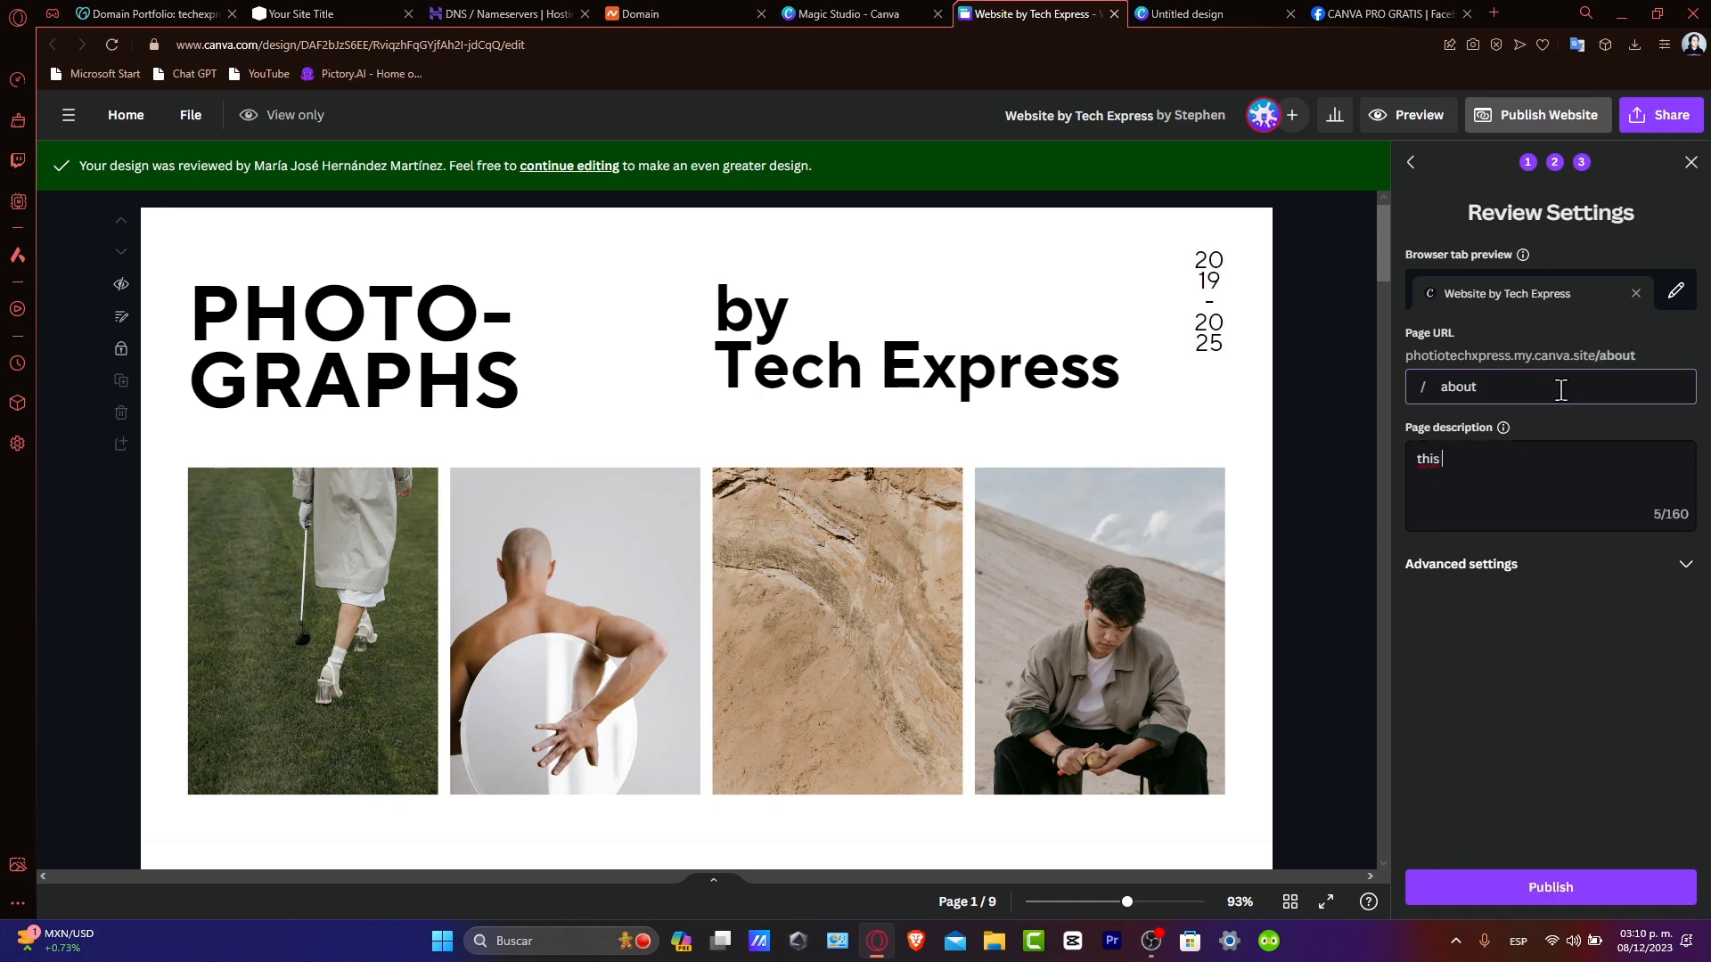
text(s an aob)
key(BackSpace)
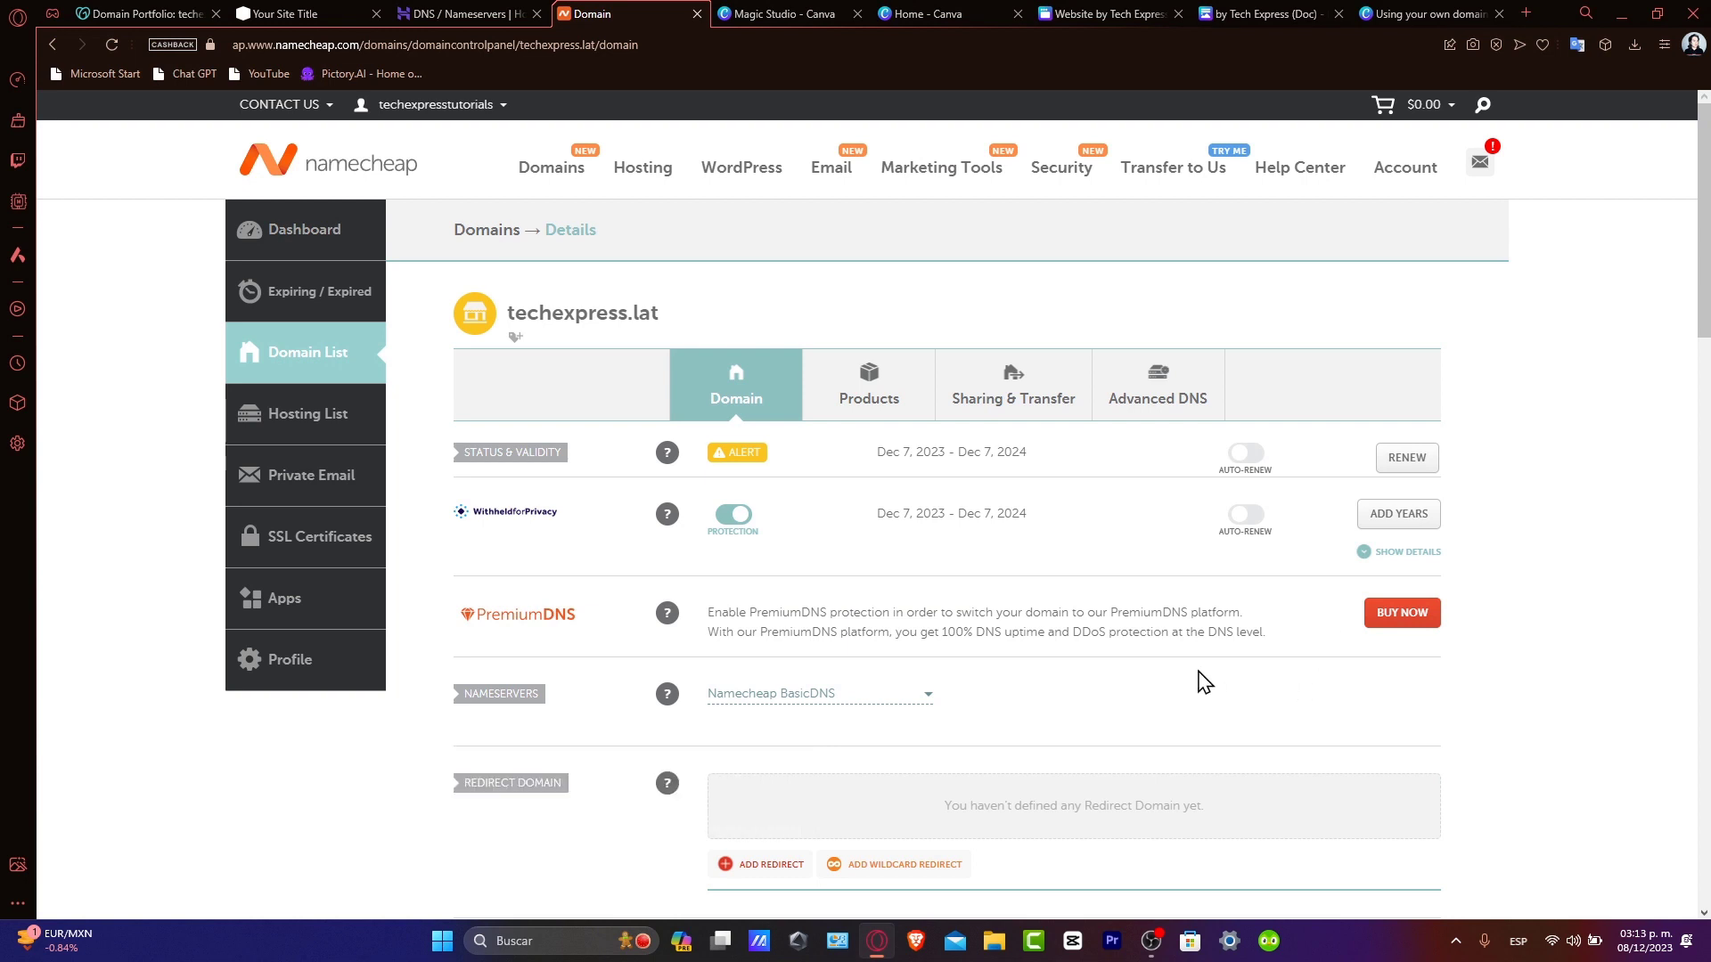
Step: Open Advanced DNS for techexpress.lat and scroll down to its Host Records
click(1160, 383)
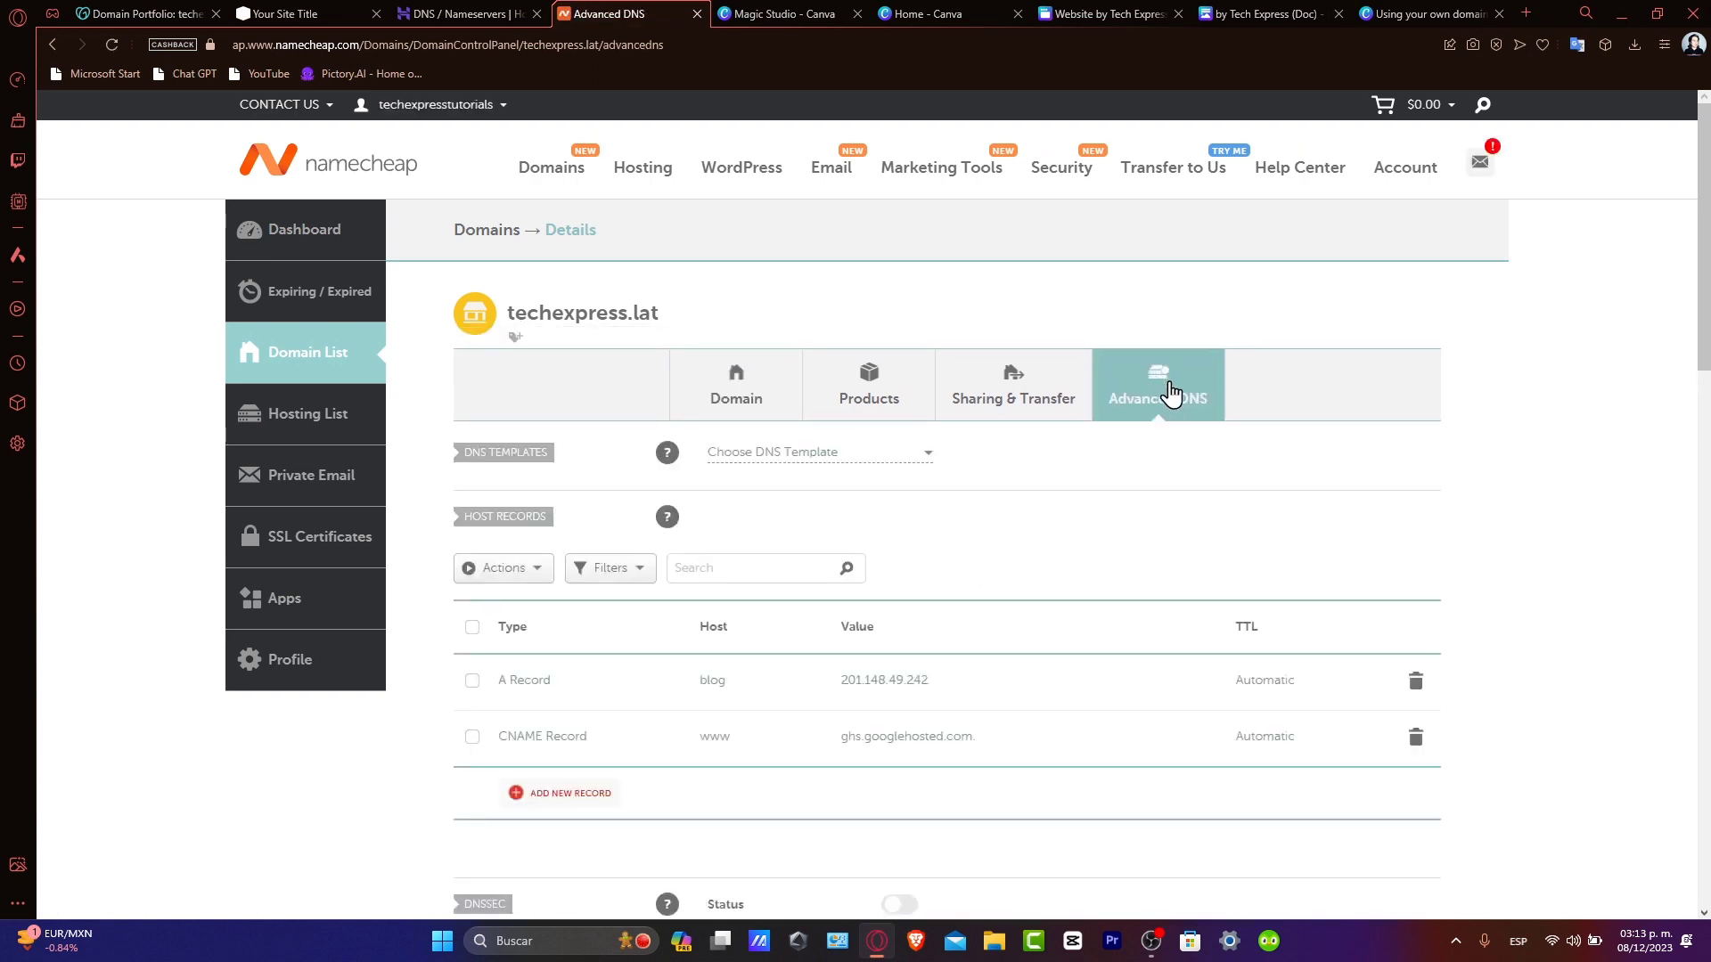
scroll(986, 481, down, 3)
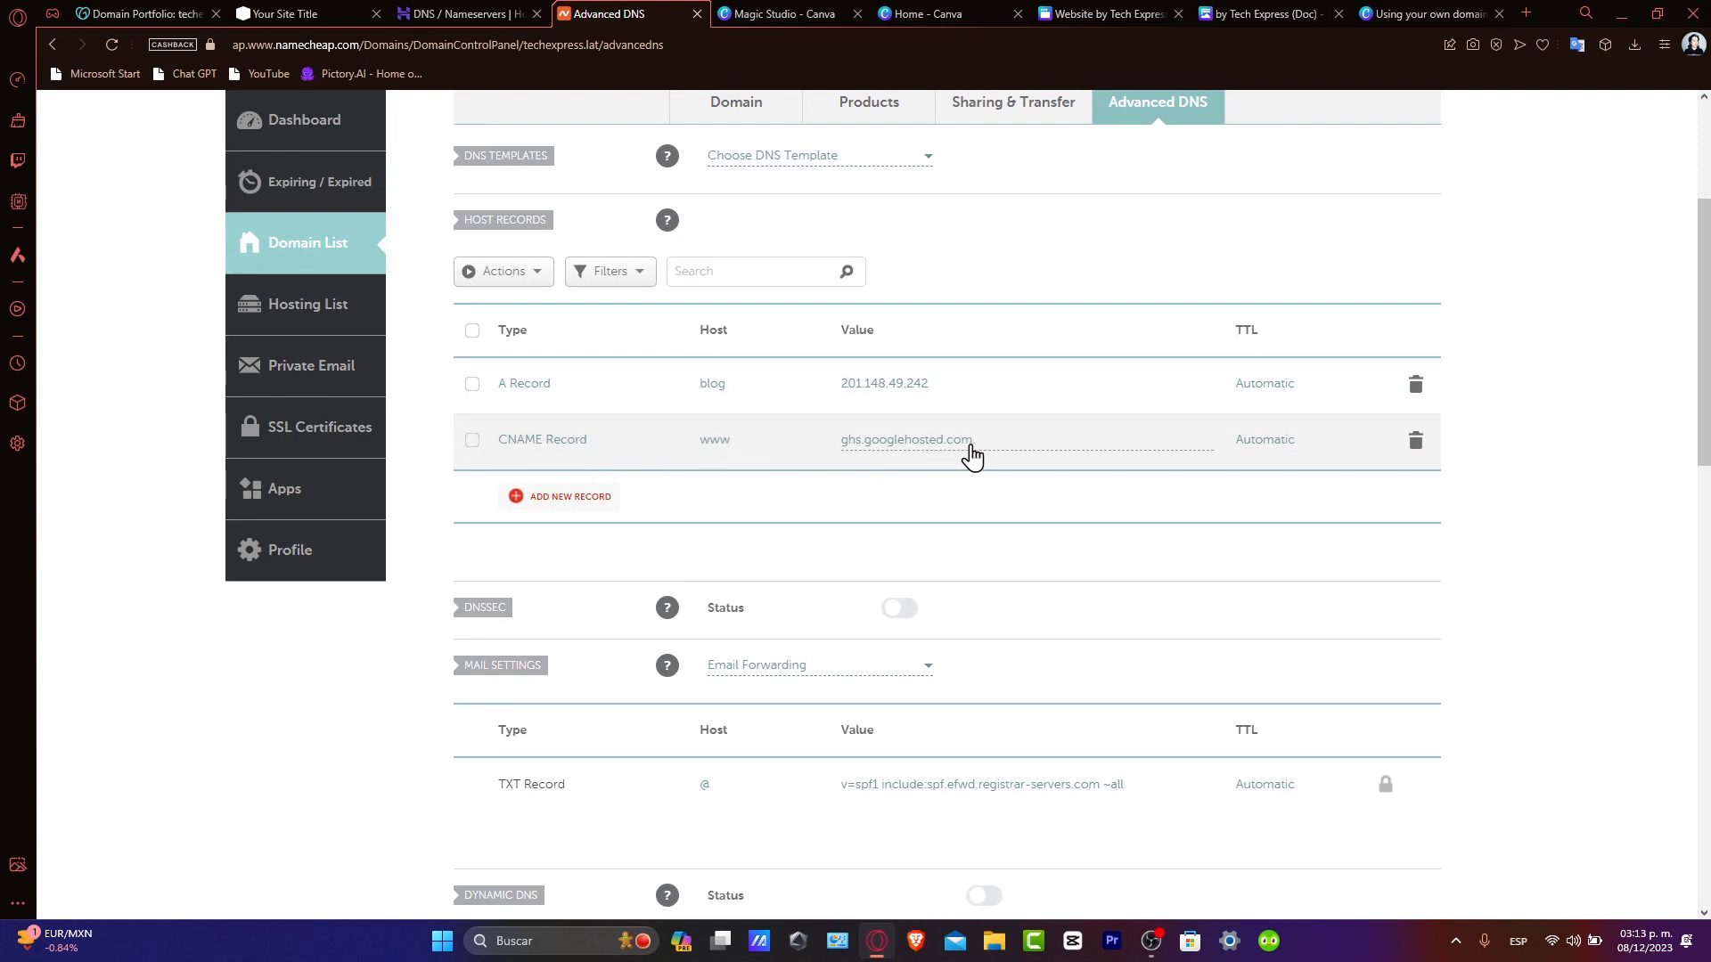
Step: Close the Tech Express doc tab and return to the website preview
click(1126, 7)
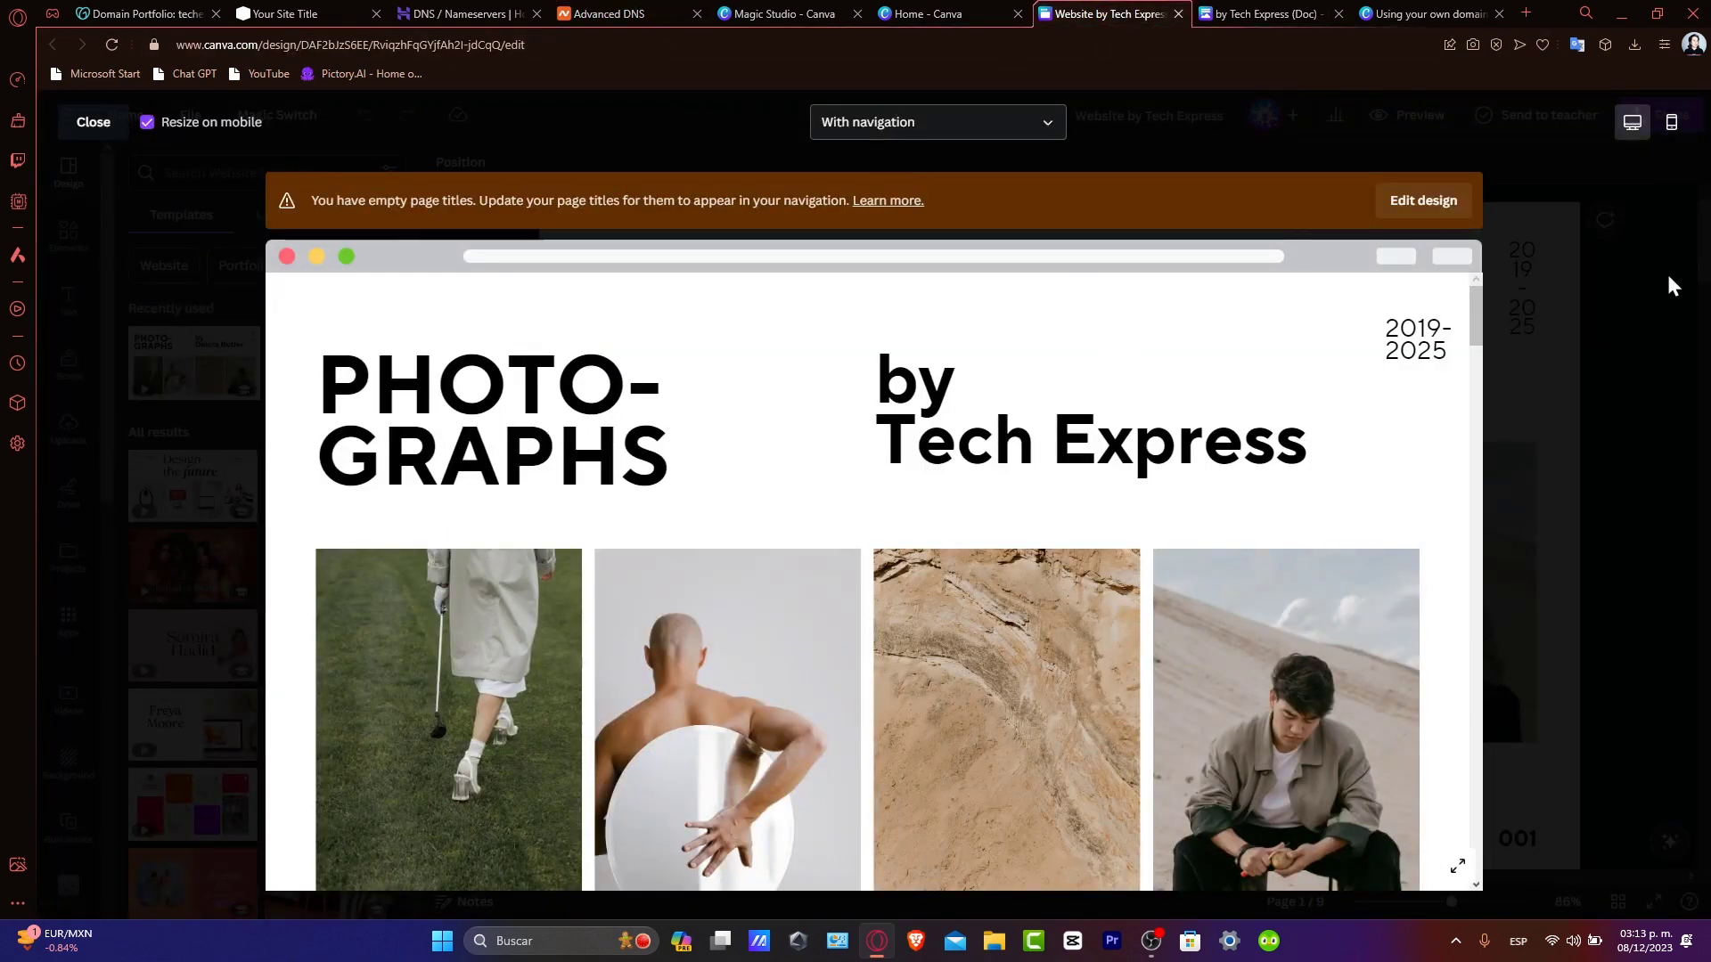
click(1234, 13)
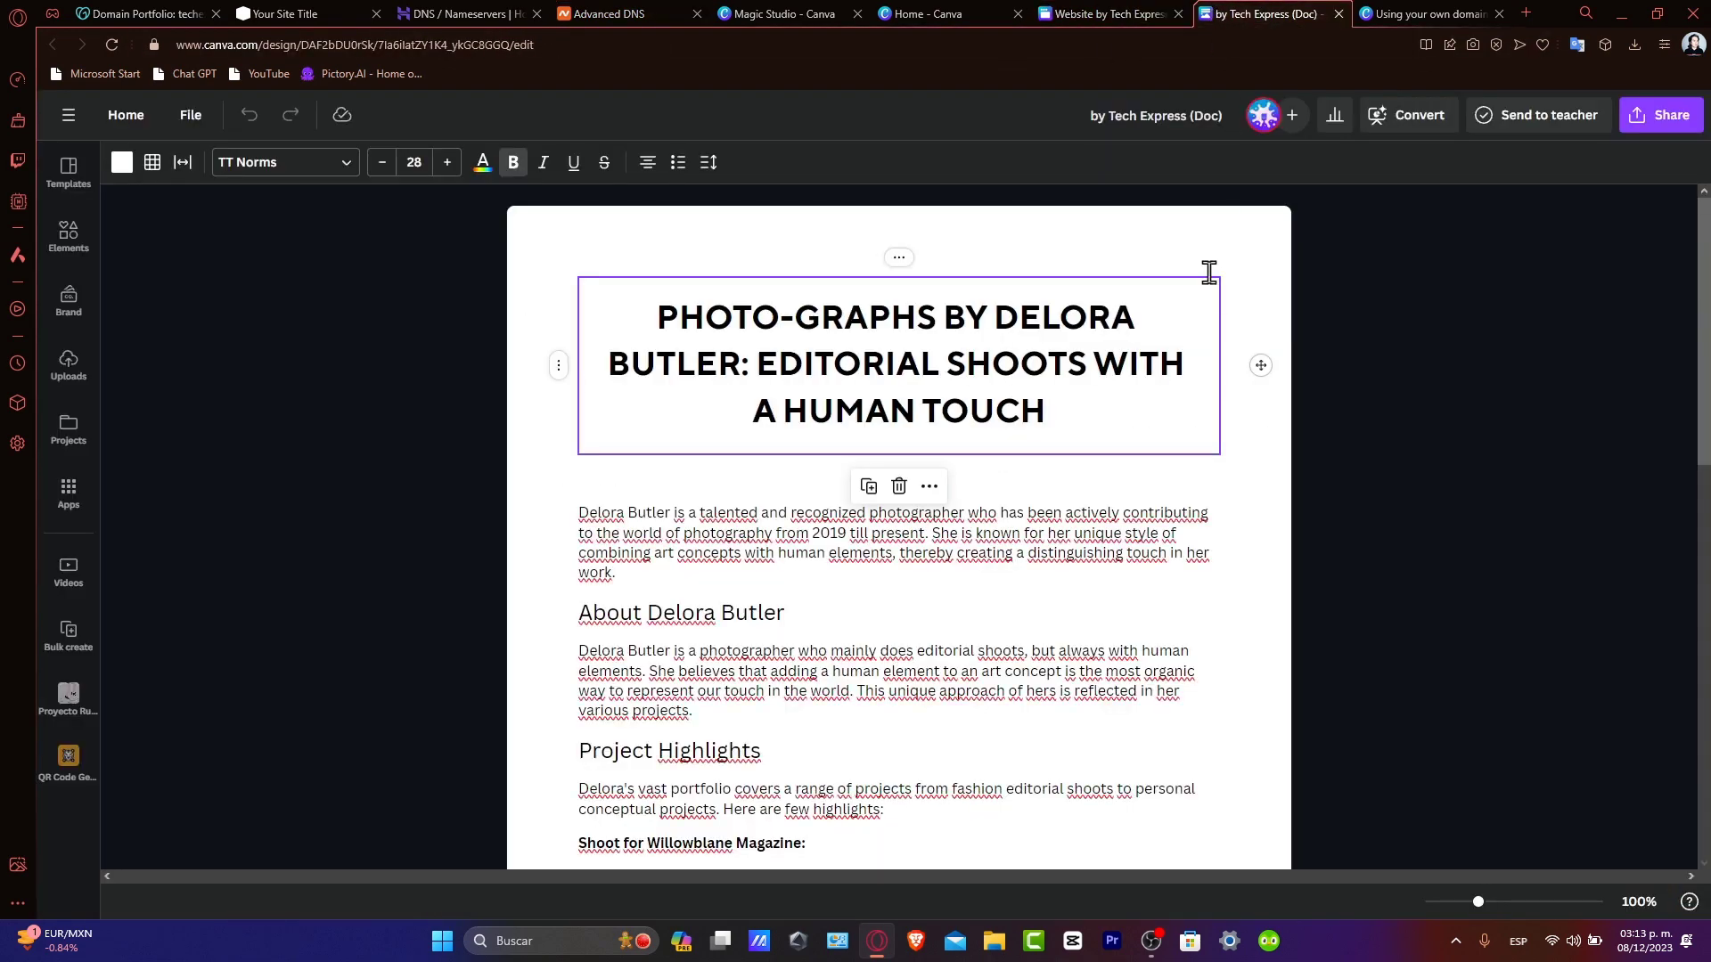
click(1338, 13)
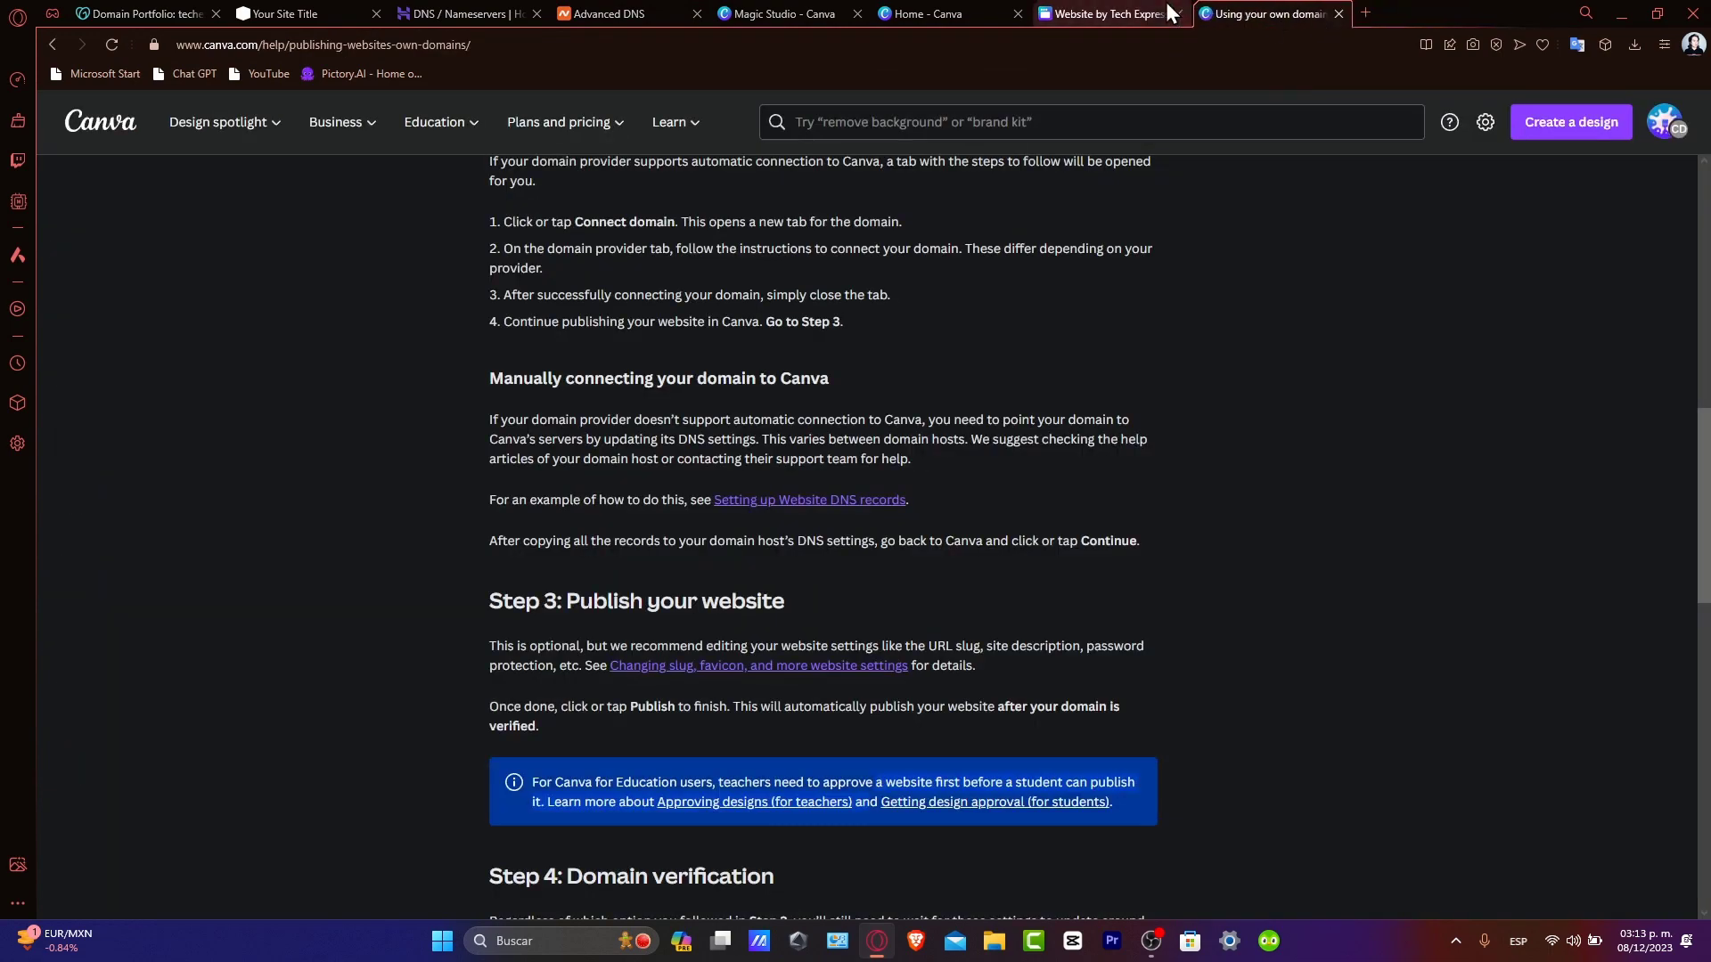
click(1145, 13)
Step: Read the 'Using your own domains' help article, then return to Namecheap's DNS records
click(1355, 12)
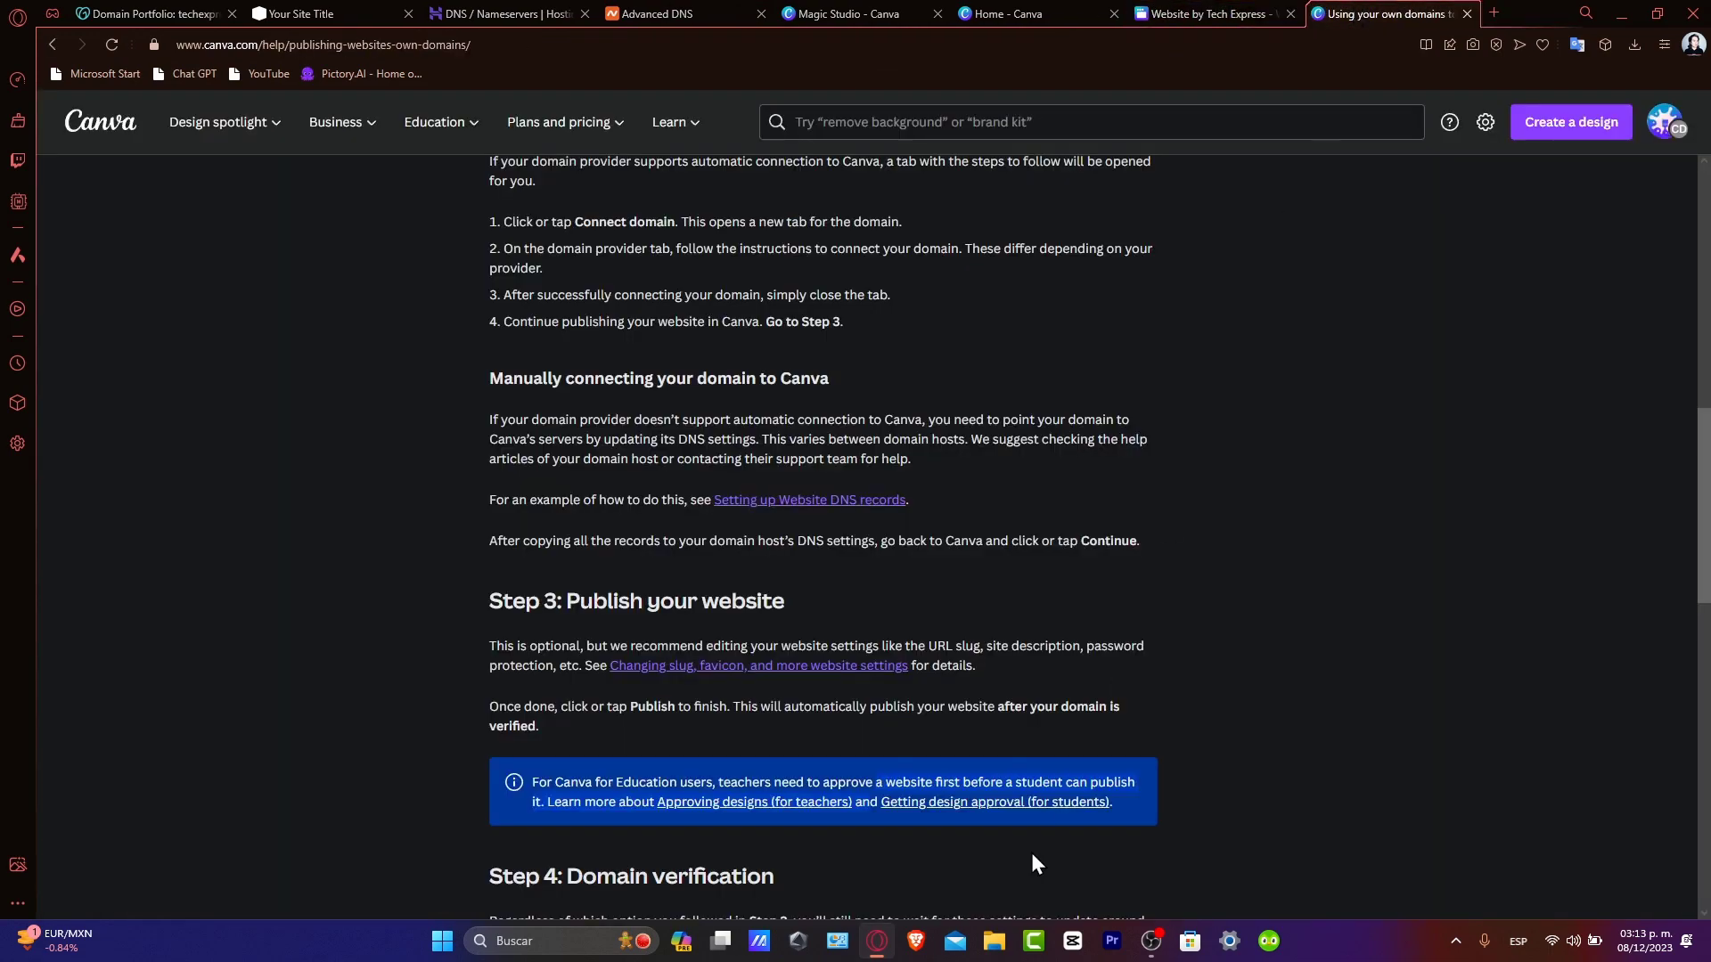
scroll(970, 809, up, 10)
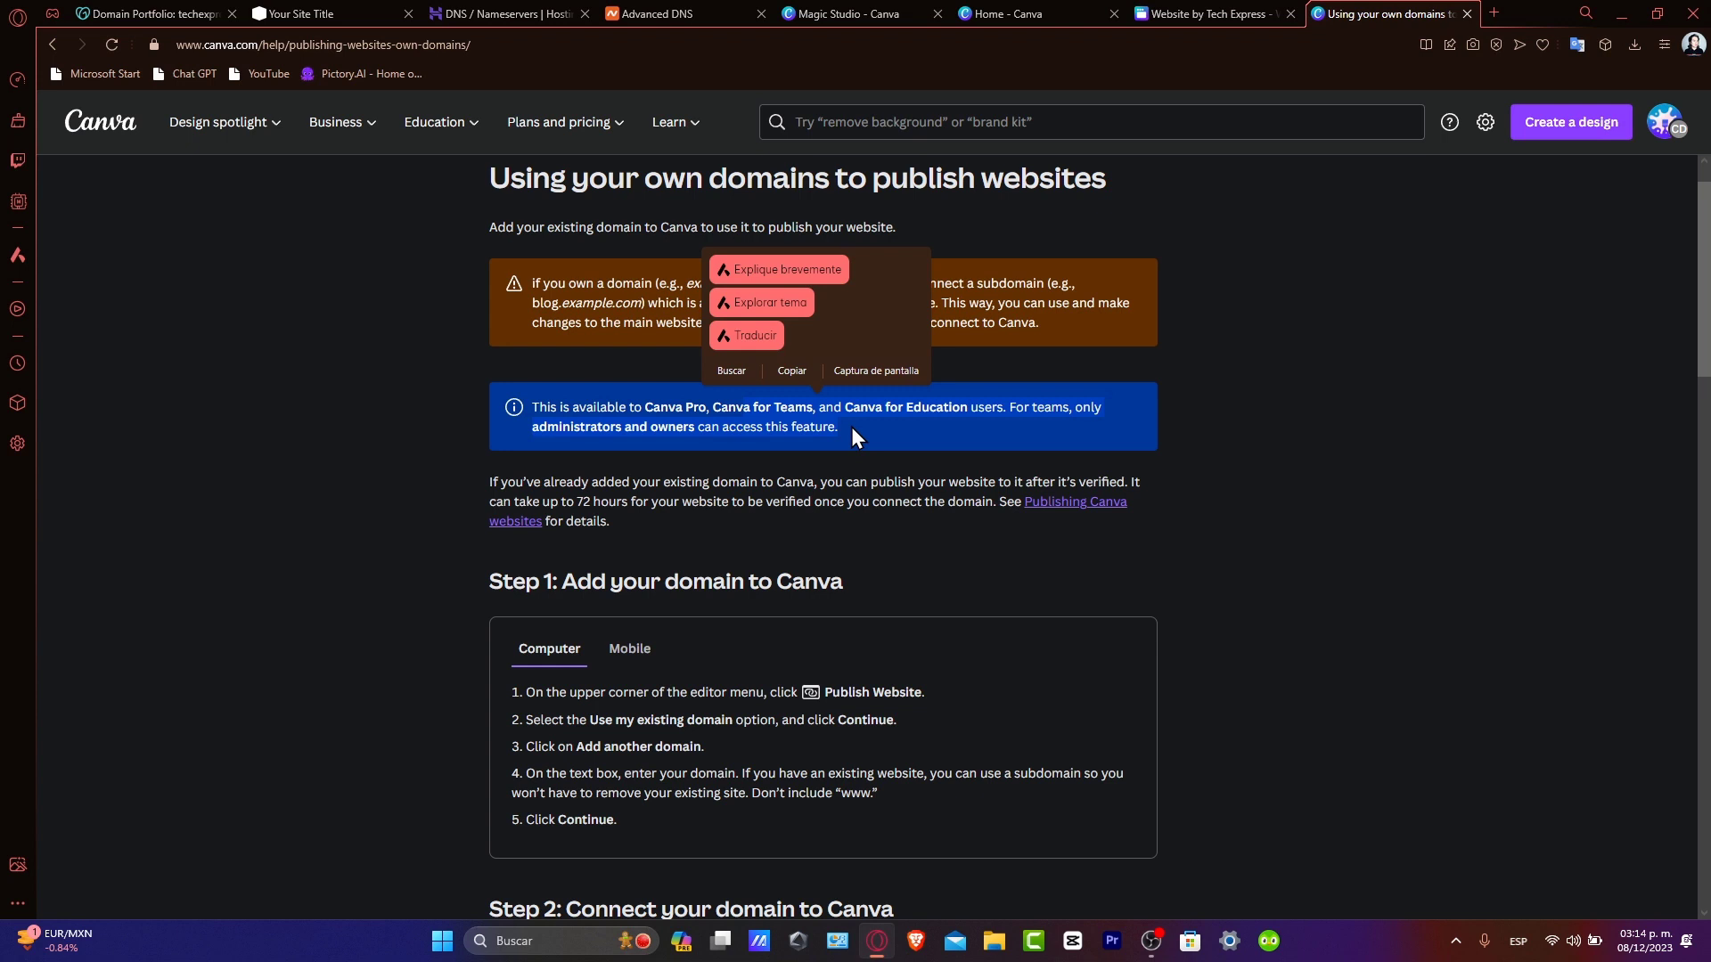
click(657, 13)
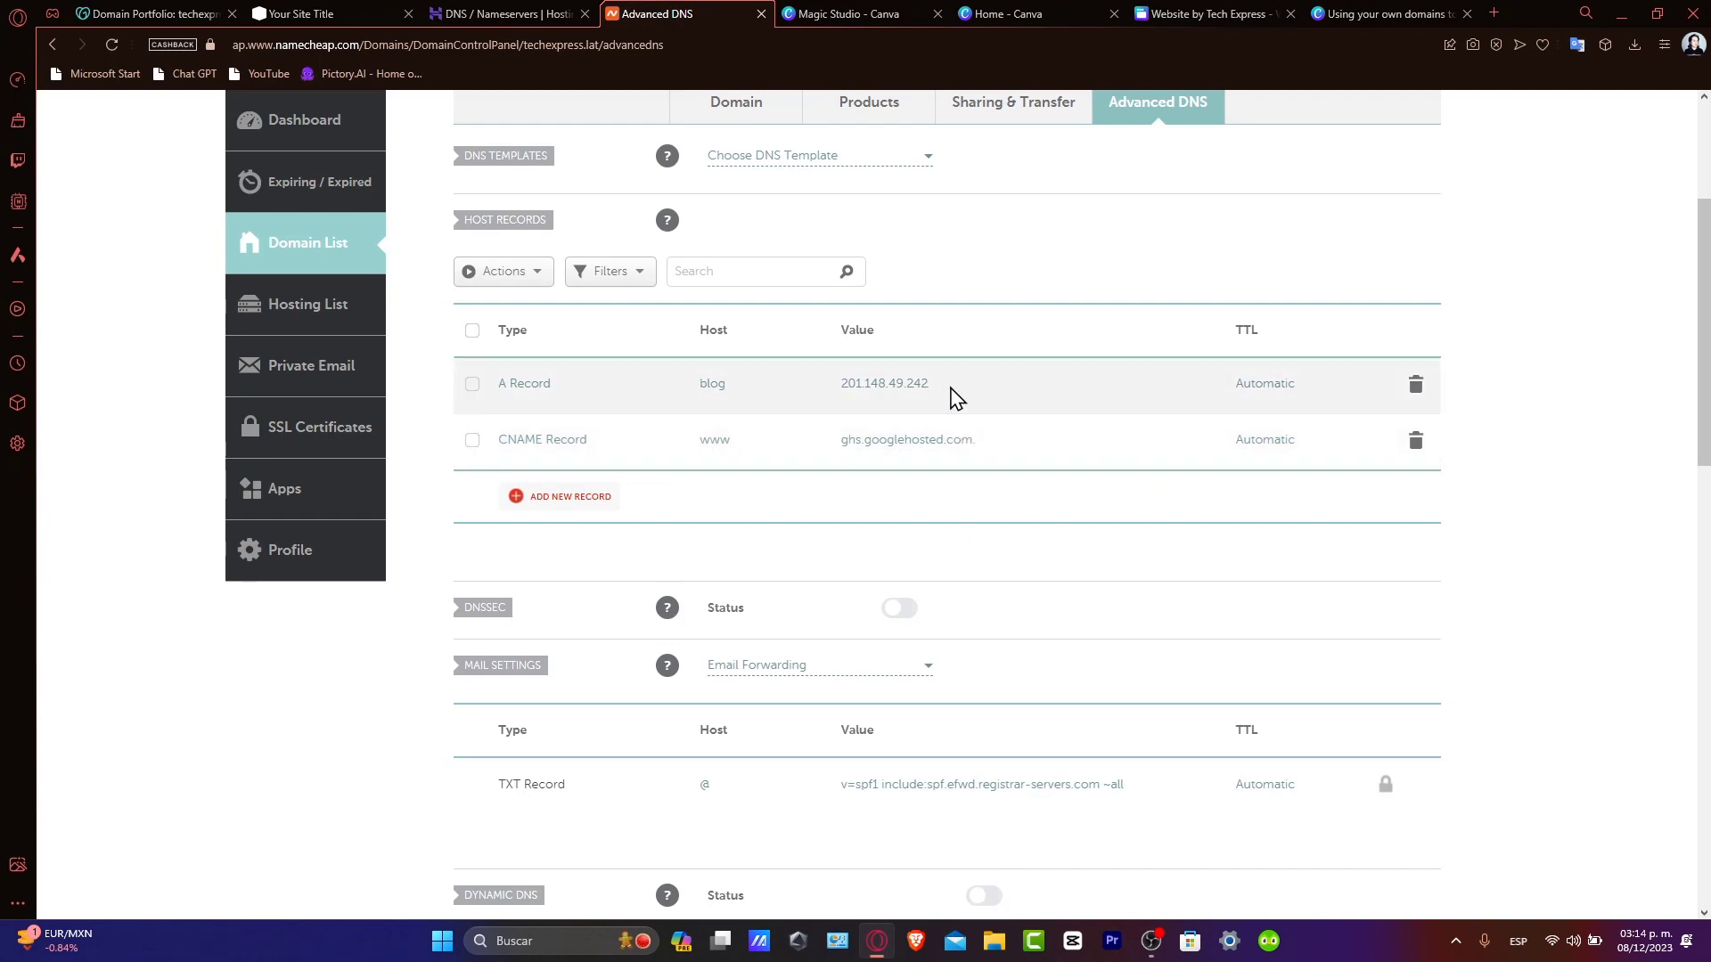
Step: In the Tech Express website tab, keep 'With navigation' as the navigation style
click(882, 14)
click(998, 13)
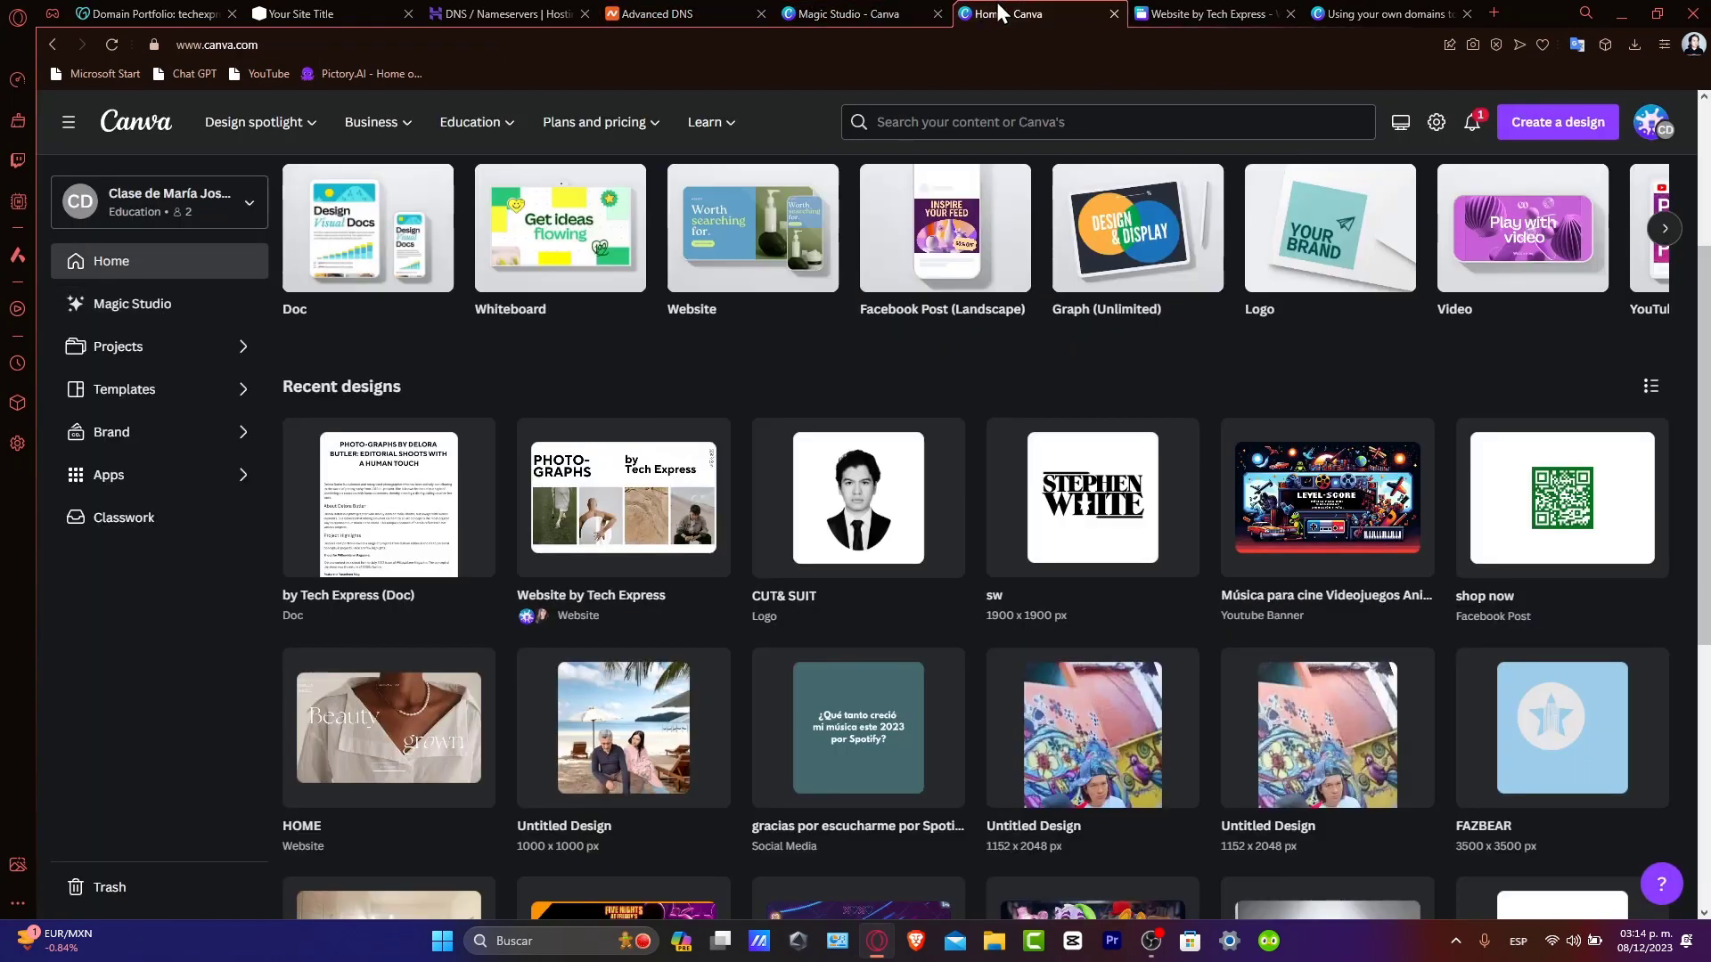
click(1199, 13)
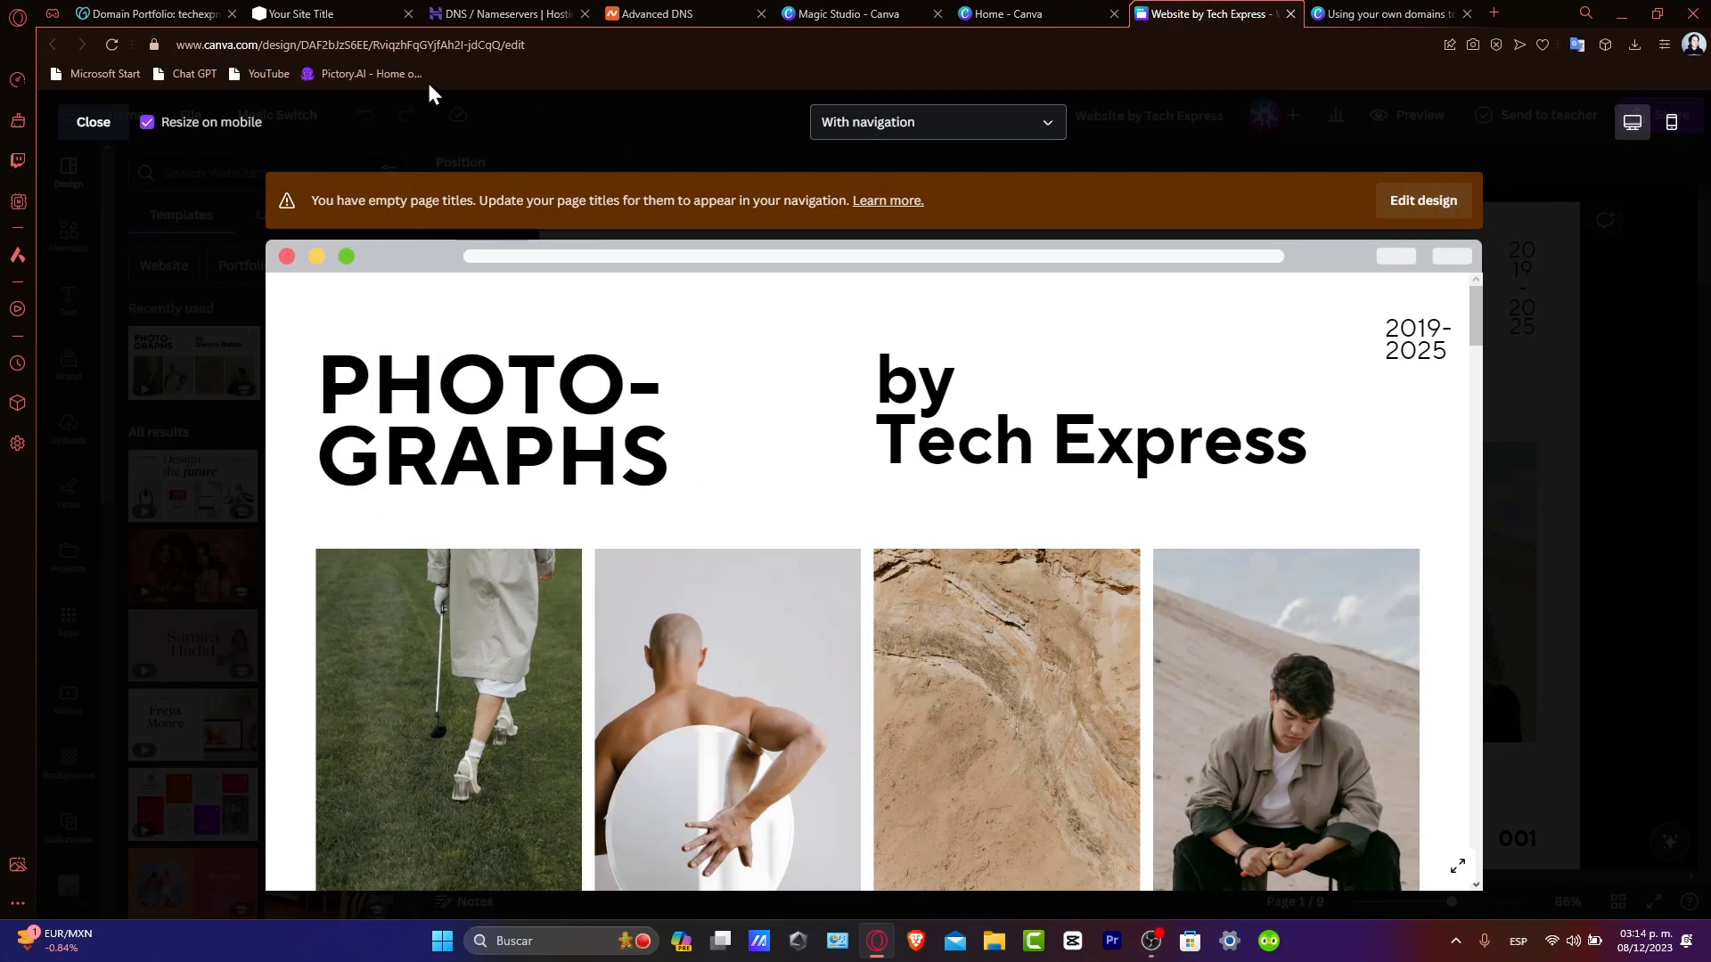
click(957, 133)
click(959, 208)
scroll(1390, 618, down, 15)
scroll(1359, 666, up, 15)
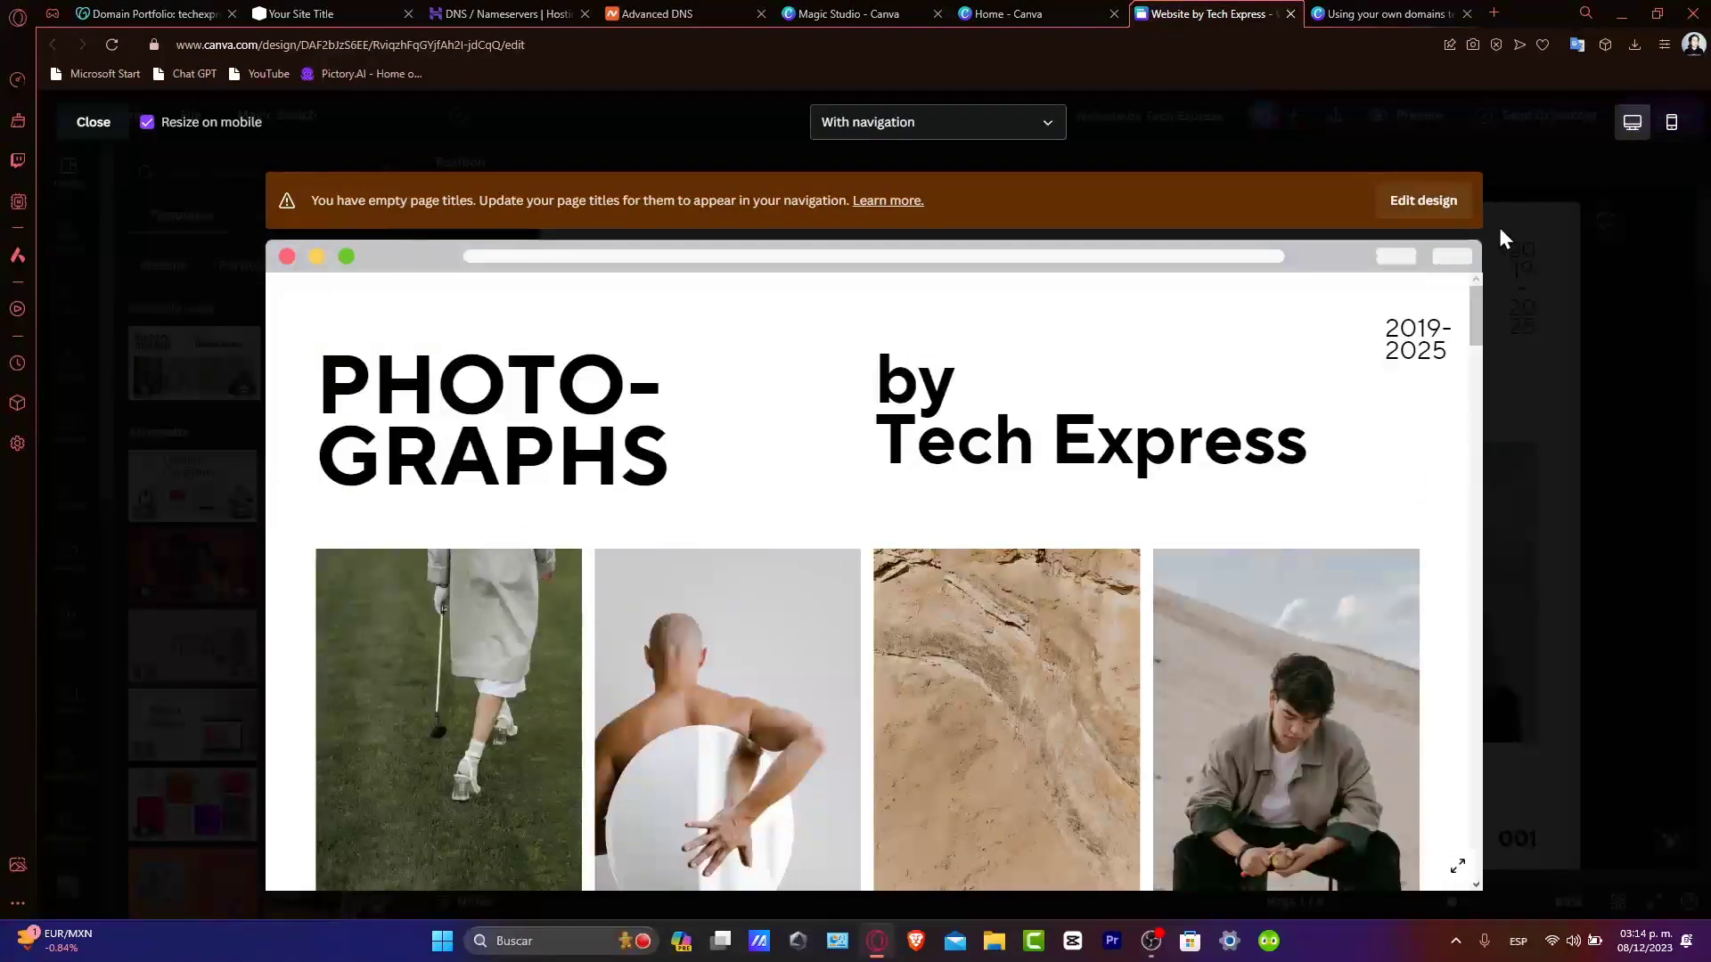
Step: Return to editing, preview the website full screen, then close it and scroll to page 9
click(1443, 203)
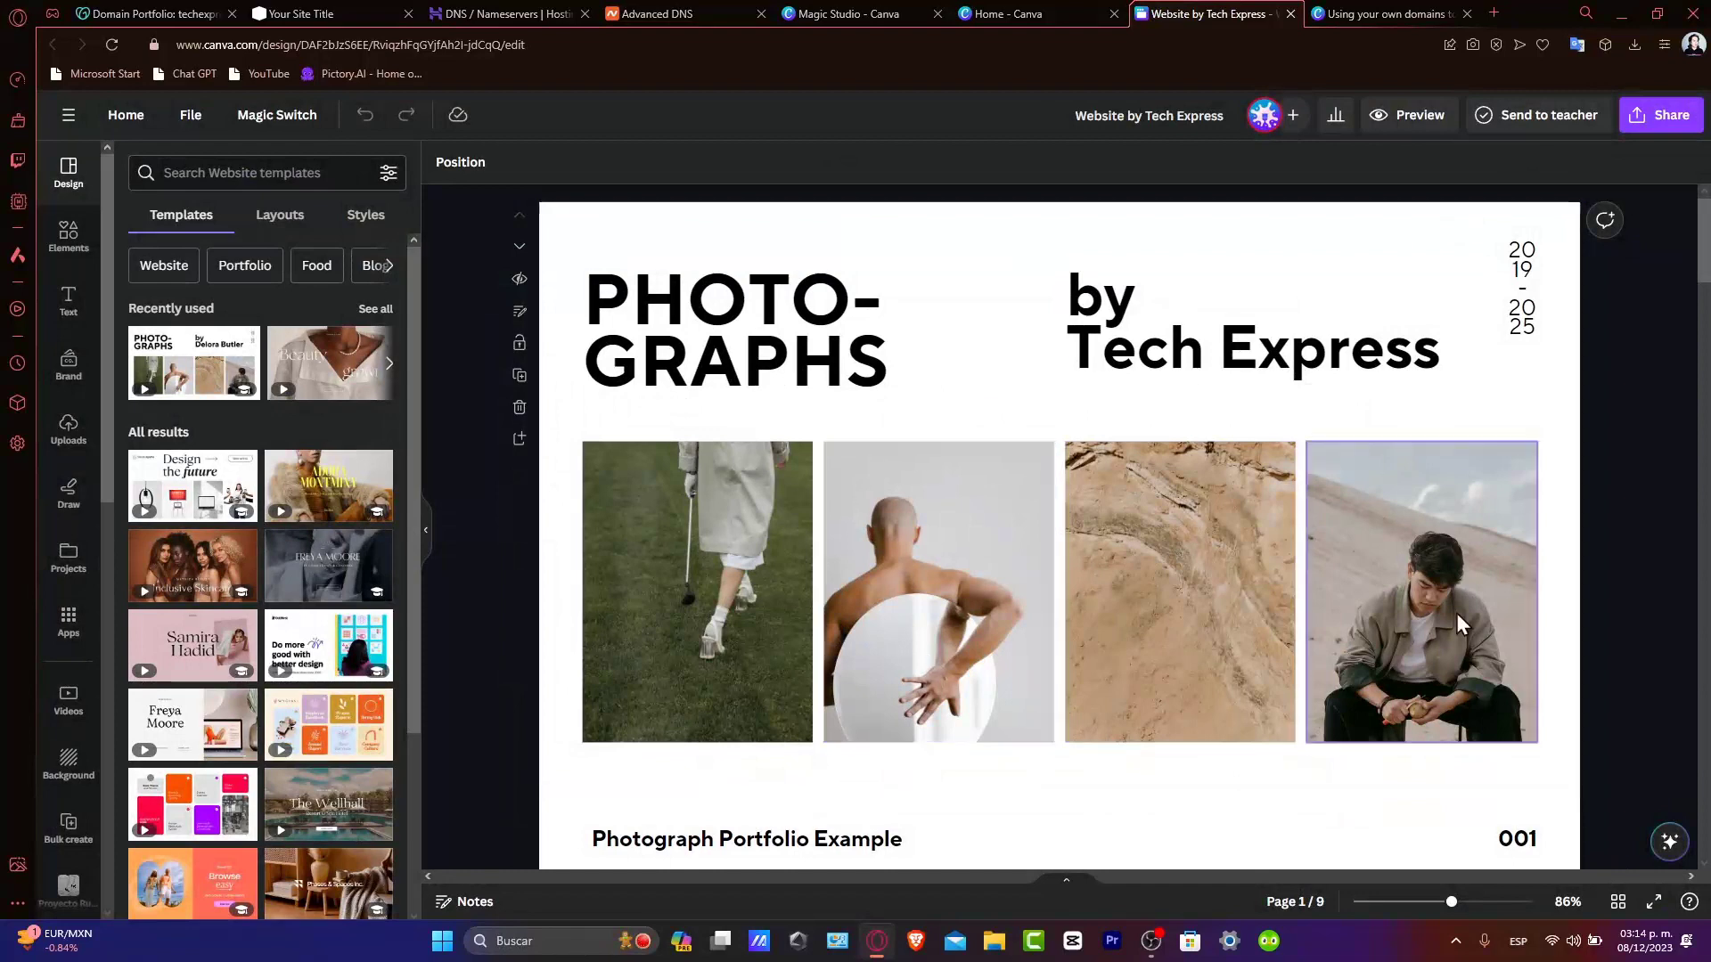
click(1422, 116)
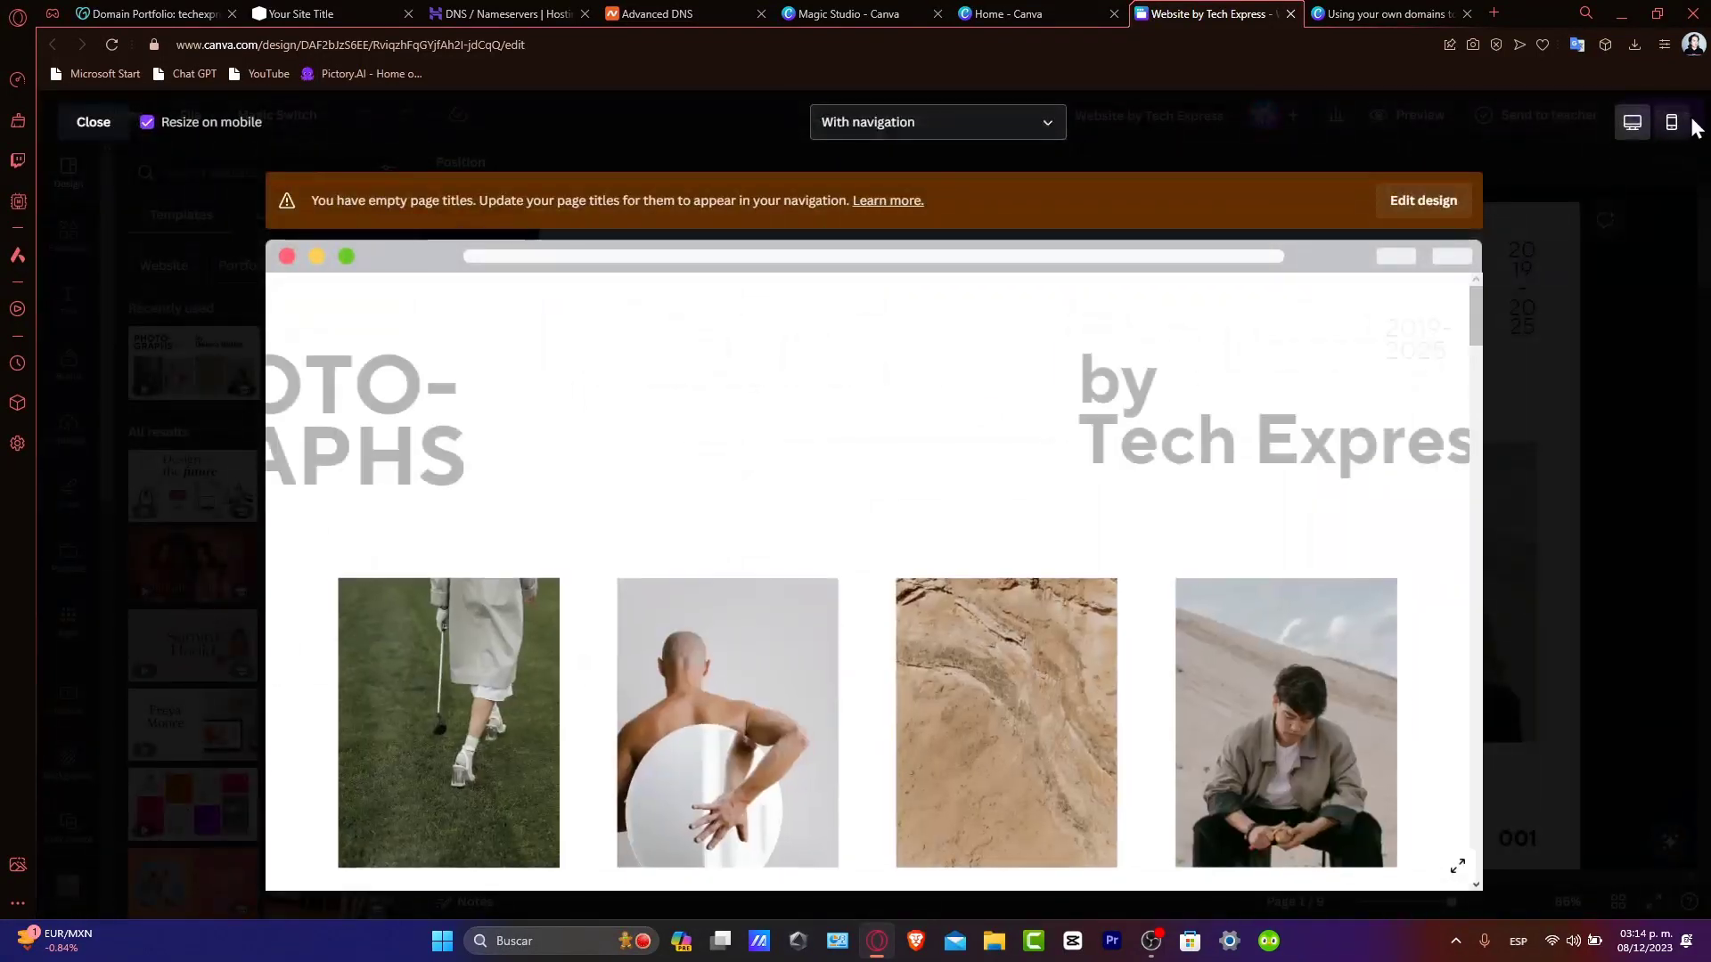
click(84, 122)
scroll(1621, 755, down, 5)
scroll(1622, 755, down, 15)
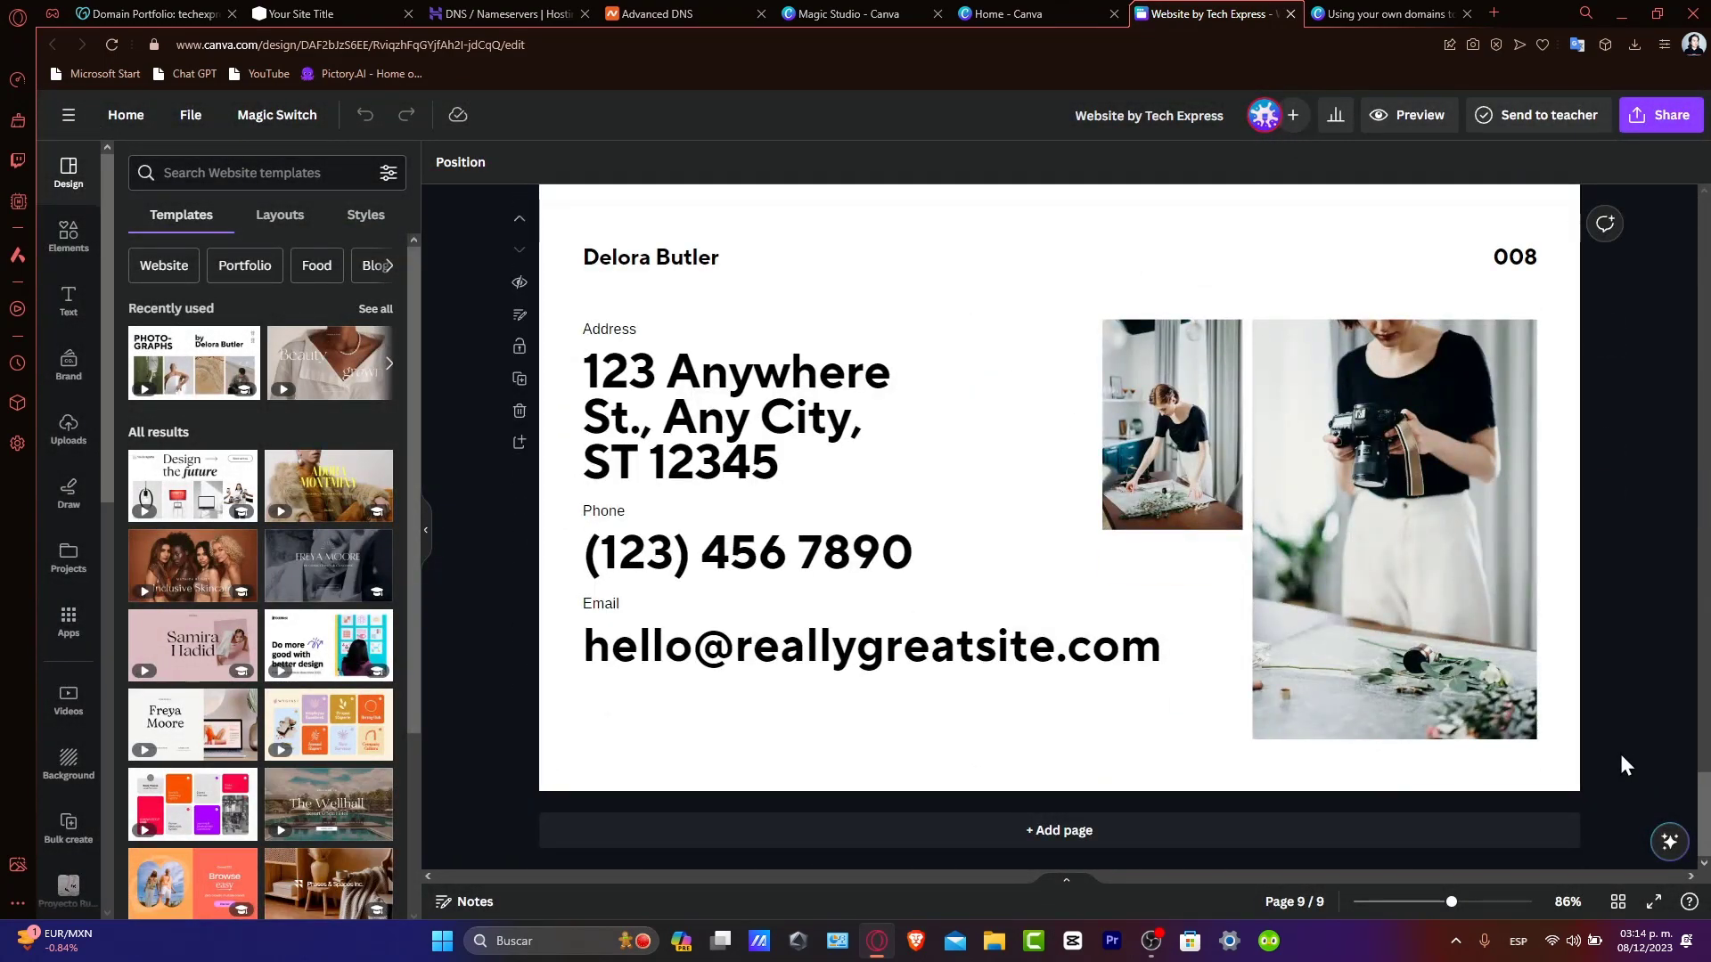